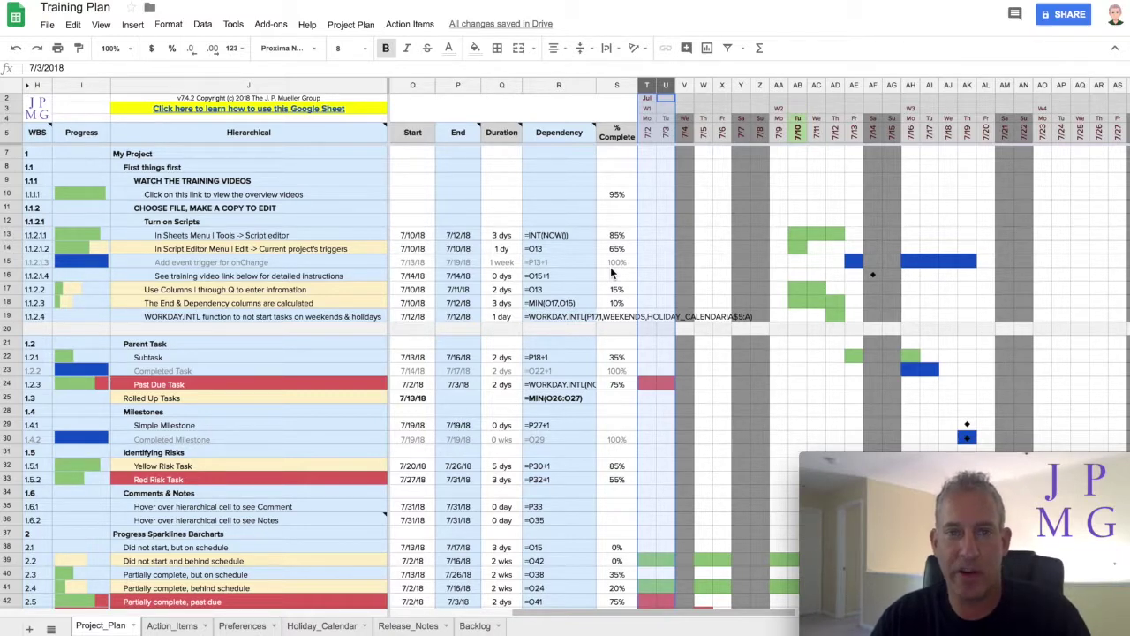
# Step: Insert two blank columns to the right of the % Complete column
pyautogui.click(613, 86)
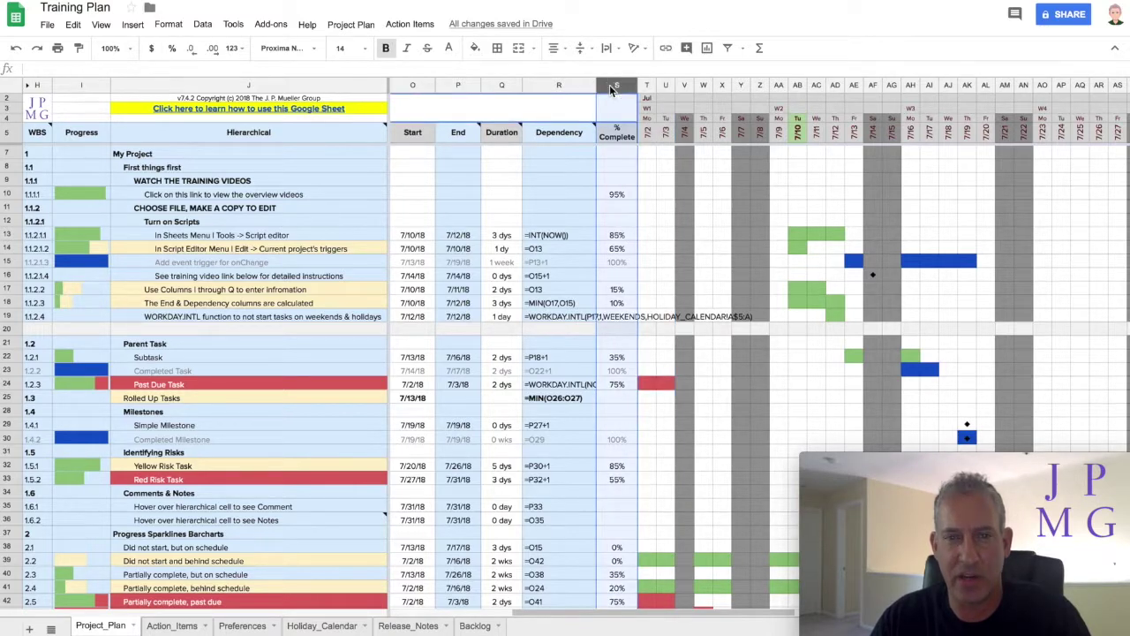
pyautogui.rightClick(612, 89)
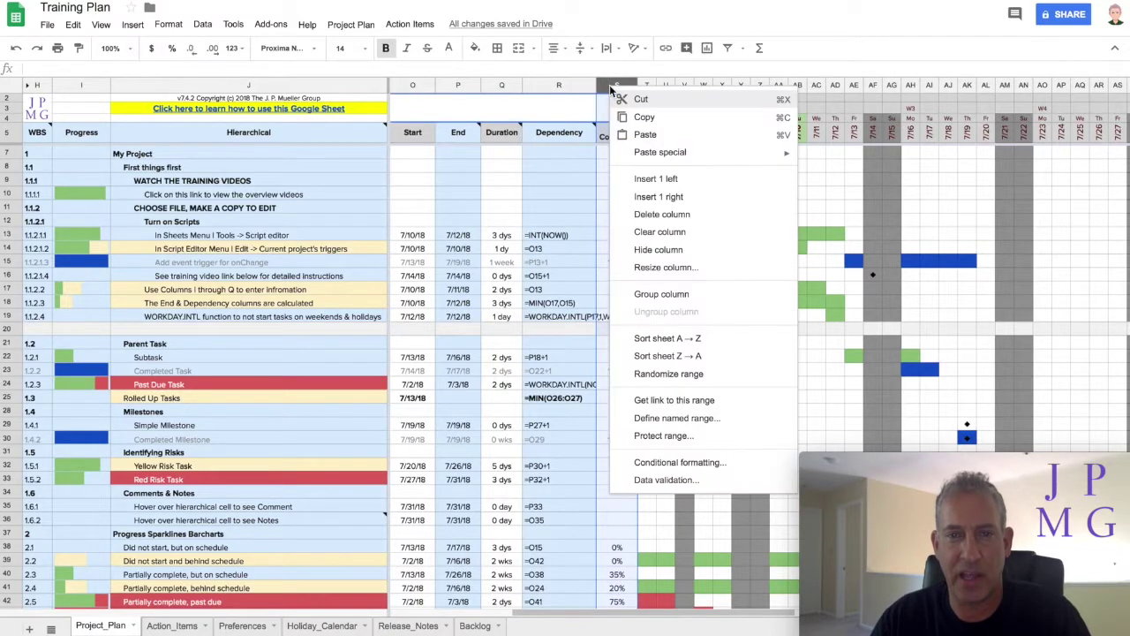
pyautogui.click(682, 197)
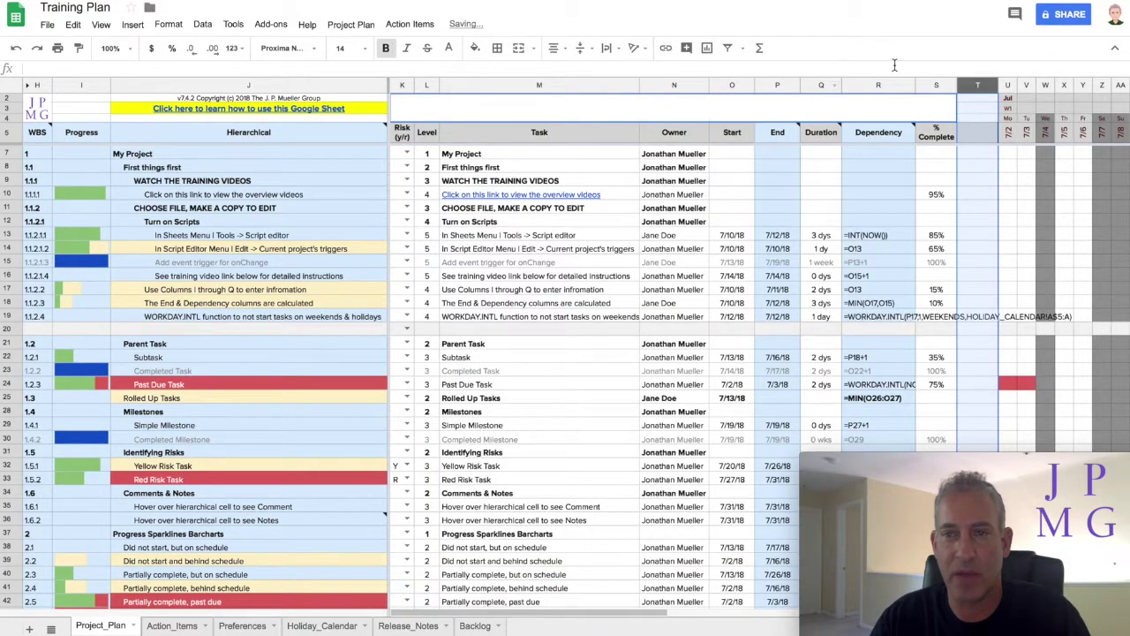
pyautogui.rightClick(971, 85)
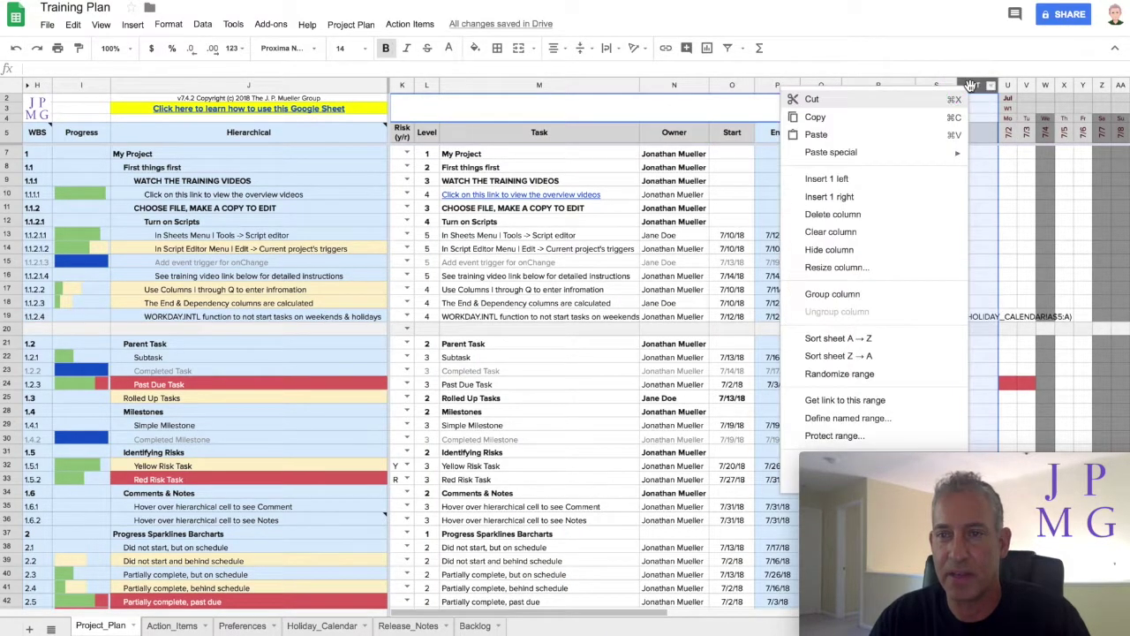
pyautogui.click(911, 197)
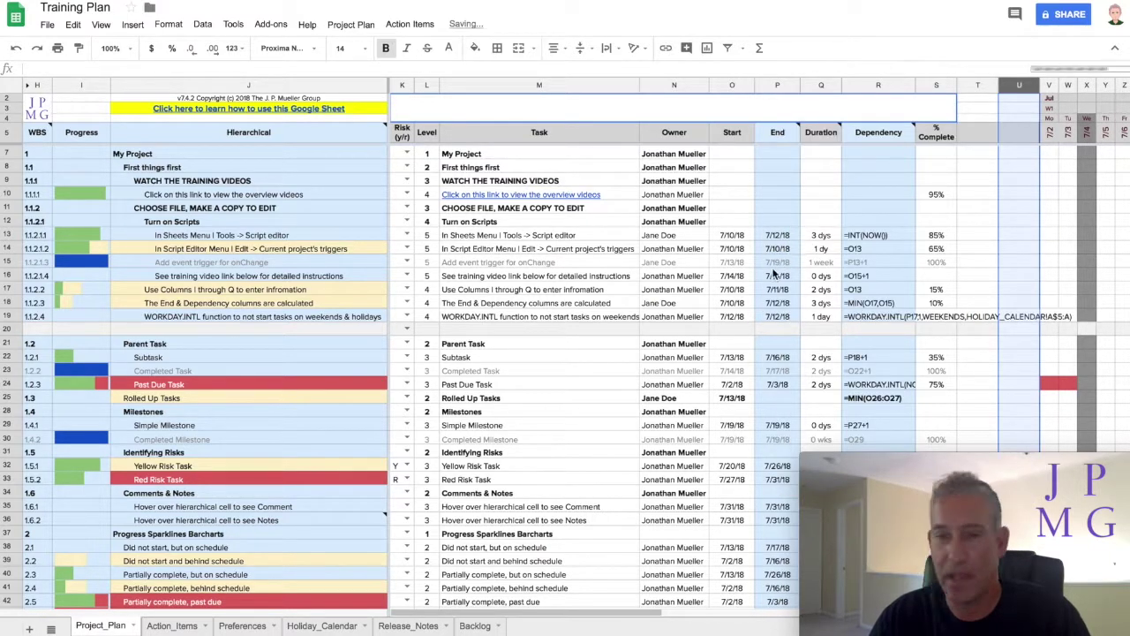
# Step: Head the new columns Budget in T5 and Actual in U5
pyautogui.hscroll(5, 772, 273)
pyautogui.hscroll(2, 772, 272)
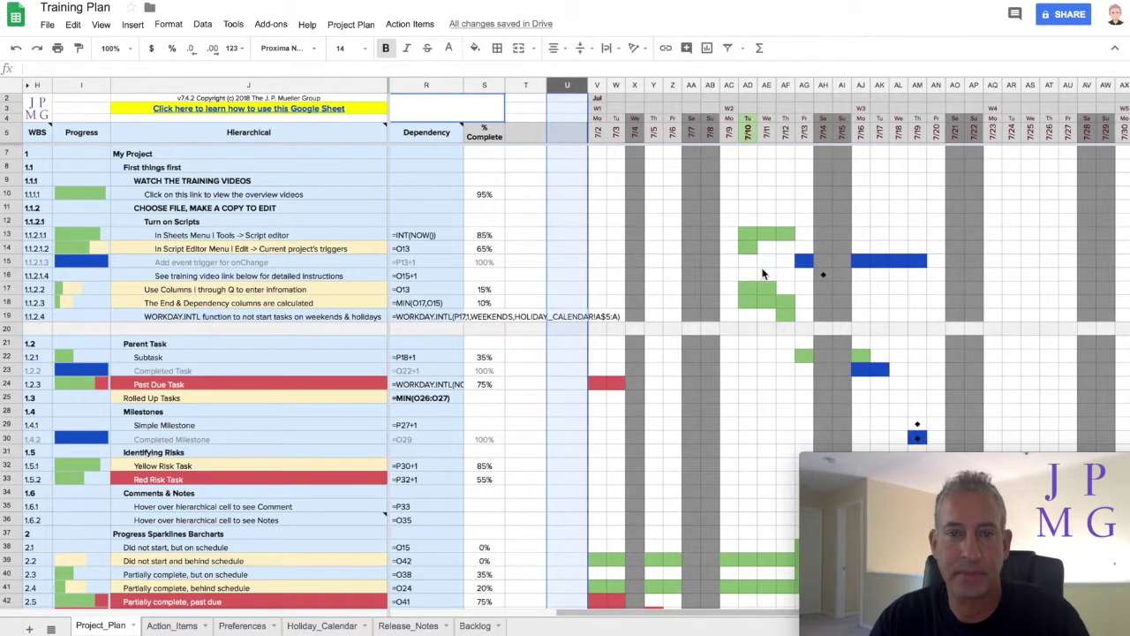
pyautogui.click(527, 141)
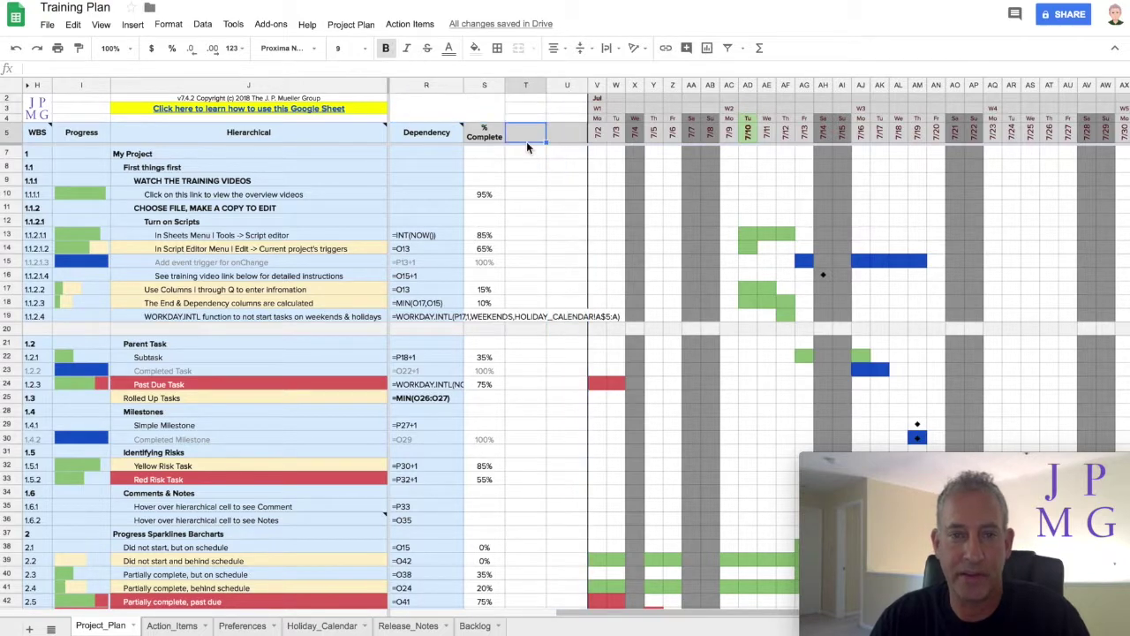
pyautogui.write('Audget')
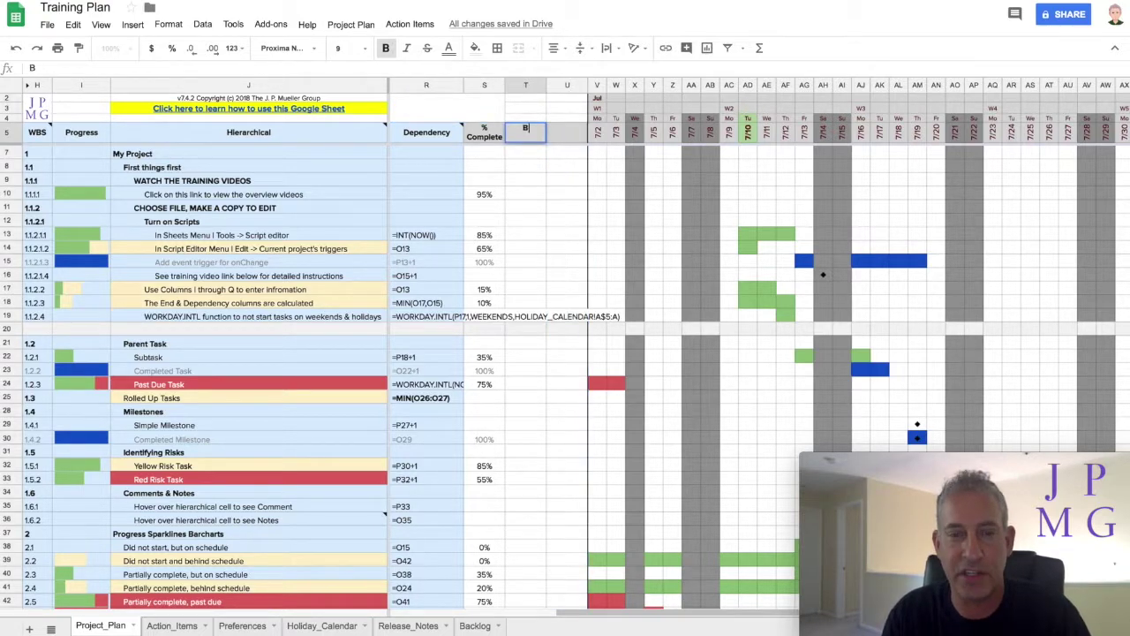
pyautogui.press('Tab')
pyautogui.write('A')
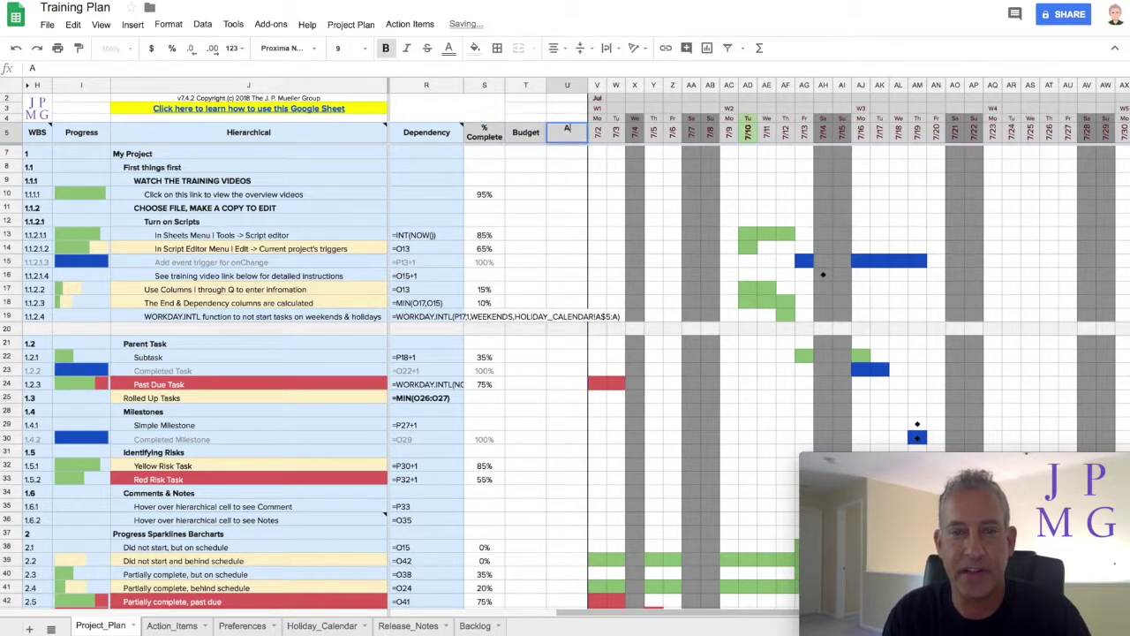
pyautogui.write('ctual')
pyautogui.press('Return')
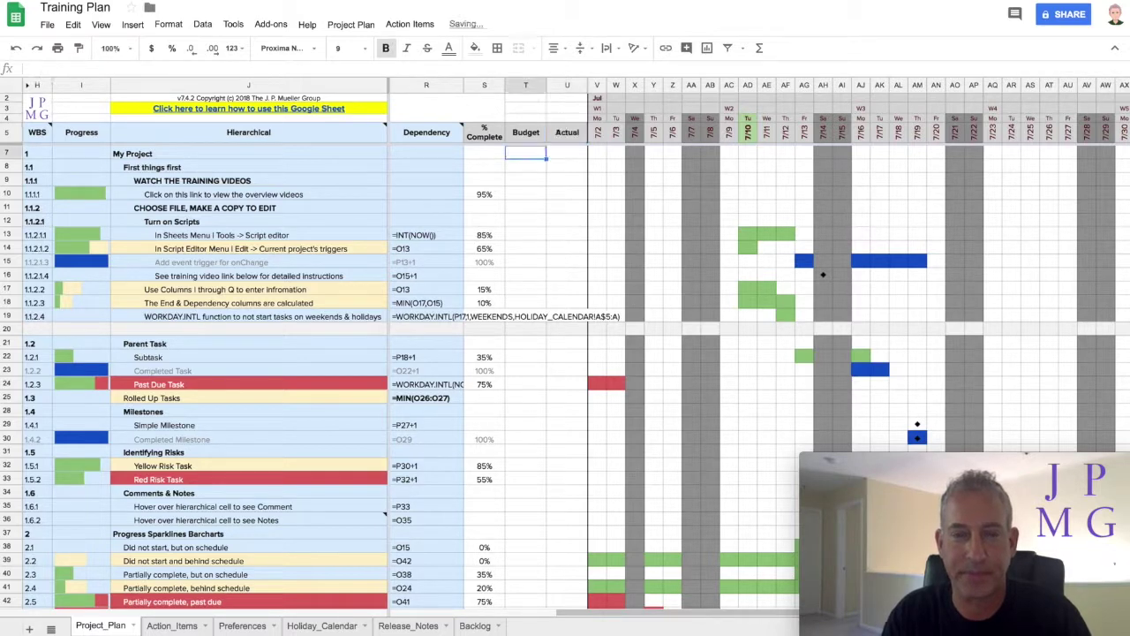
pyautogui.click(517, 196)
# Step: Enter 1000 as the first task's budget in T10
pyautogui.write('1000')
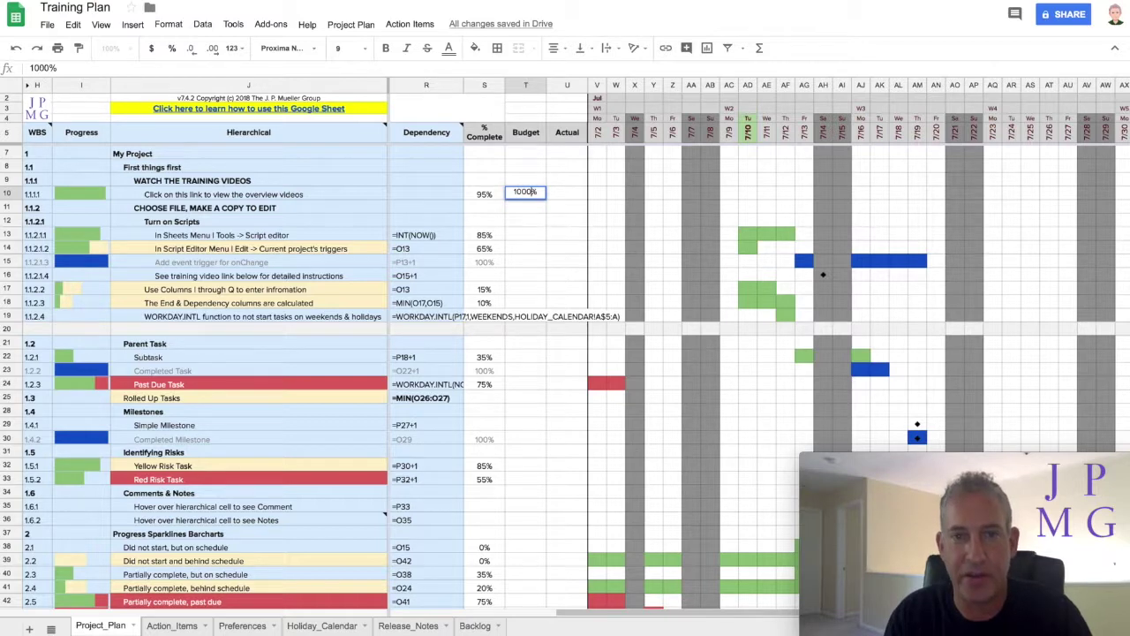
pyautogui.press('Return')
pyautogui.press('Up')
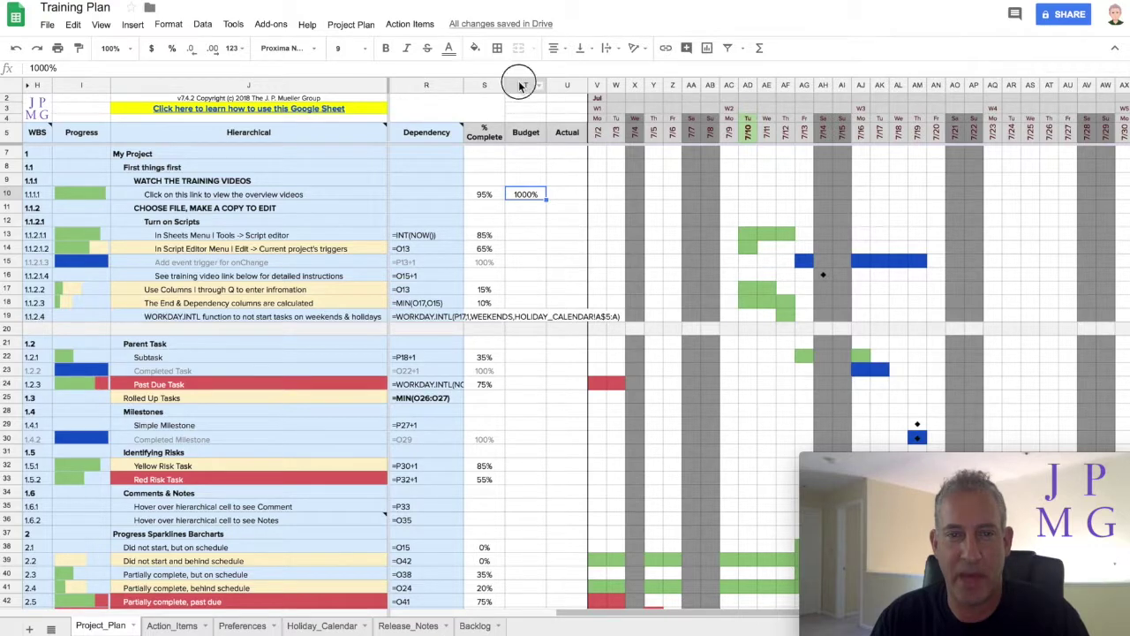
# Step: Format columns T:U as currency with no decimal places
pyautogui.moveTo(521, 82); pyautogui.dragTo(552, 82)
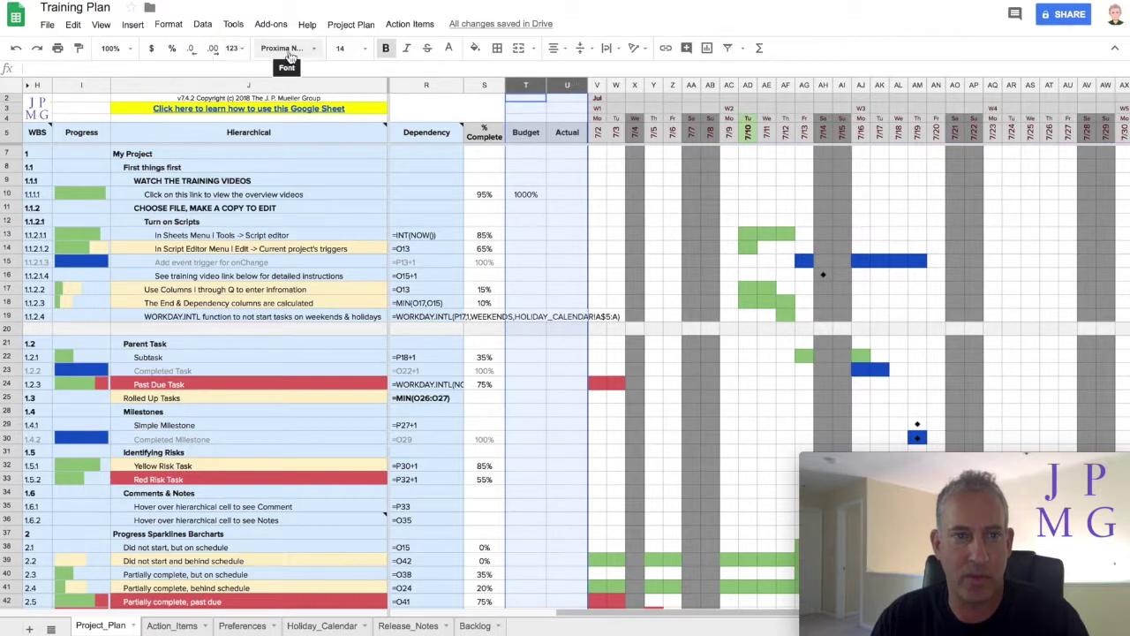
pyautogui.click(181, 25)
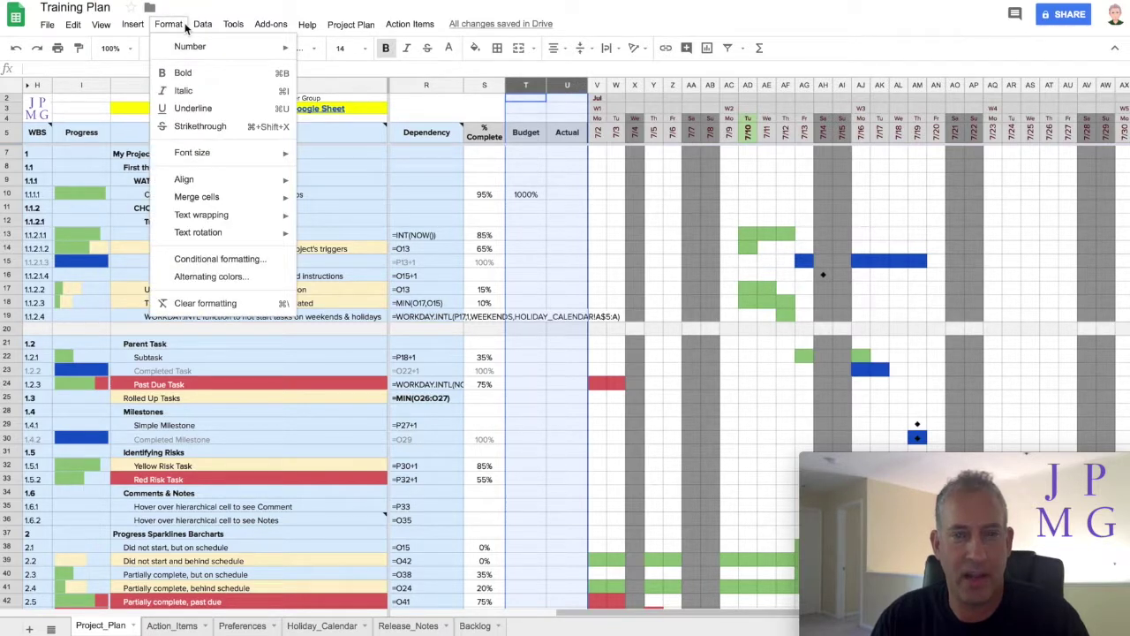
pyautogui.moveTo(222, 46)
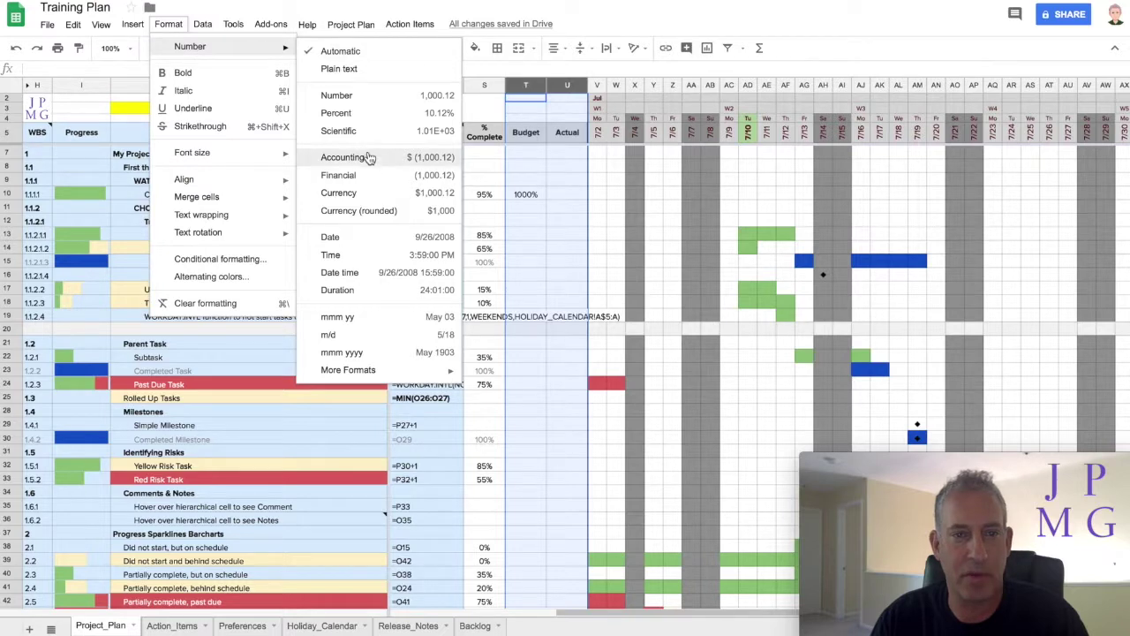
pyautogui.click(373, 192)
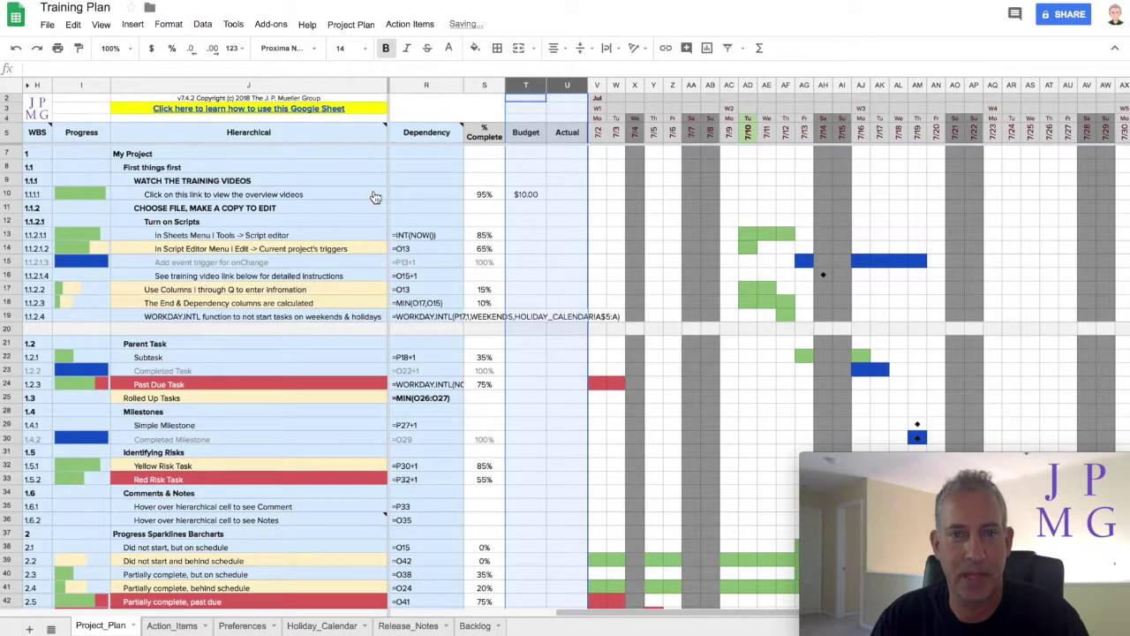
pyautogui.click(196, 55)
pyautogui.click(196, 55)
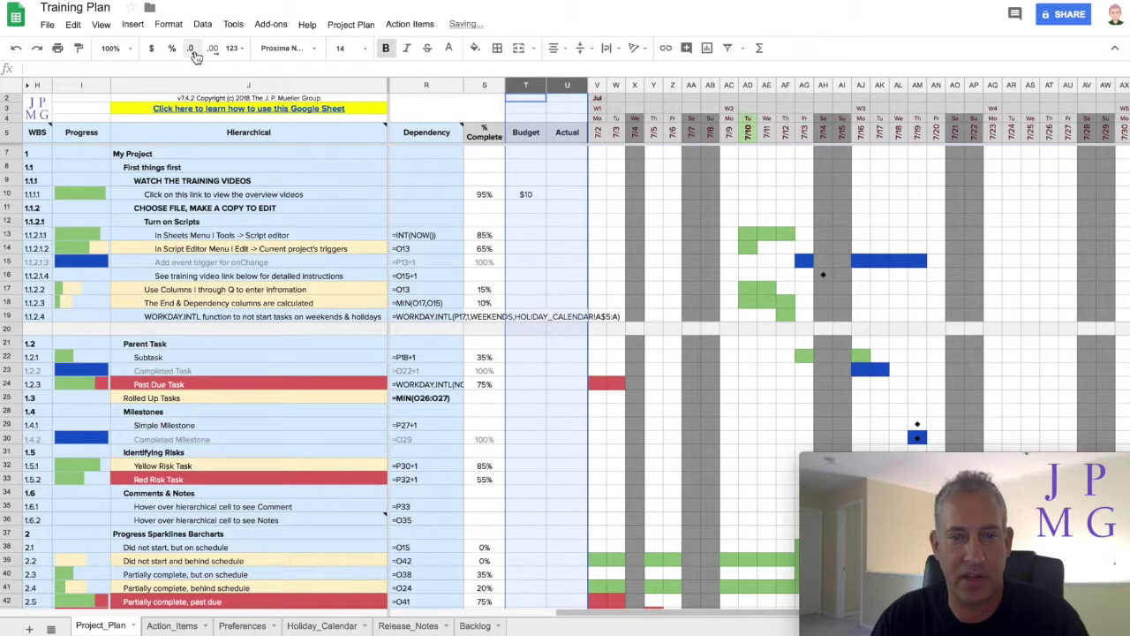
pyautogui.click(527, 195)
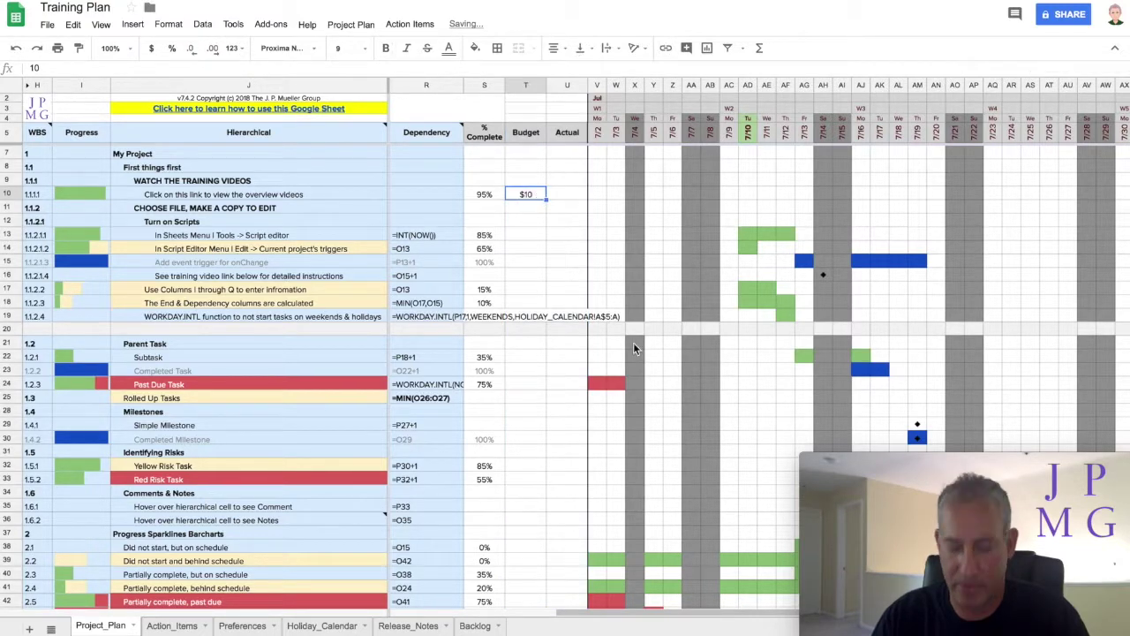
# Step: Set the budgets in T10, T13 and T15 to $10,000 each
pyautogui.write('10000')
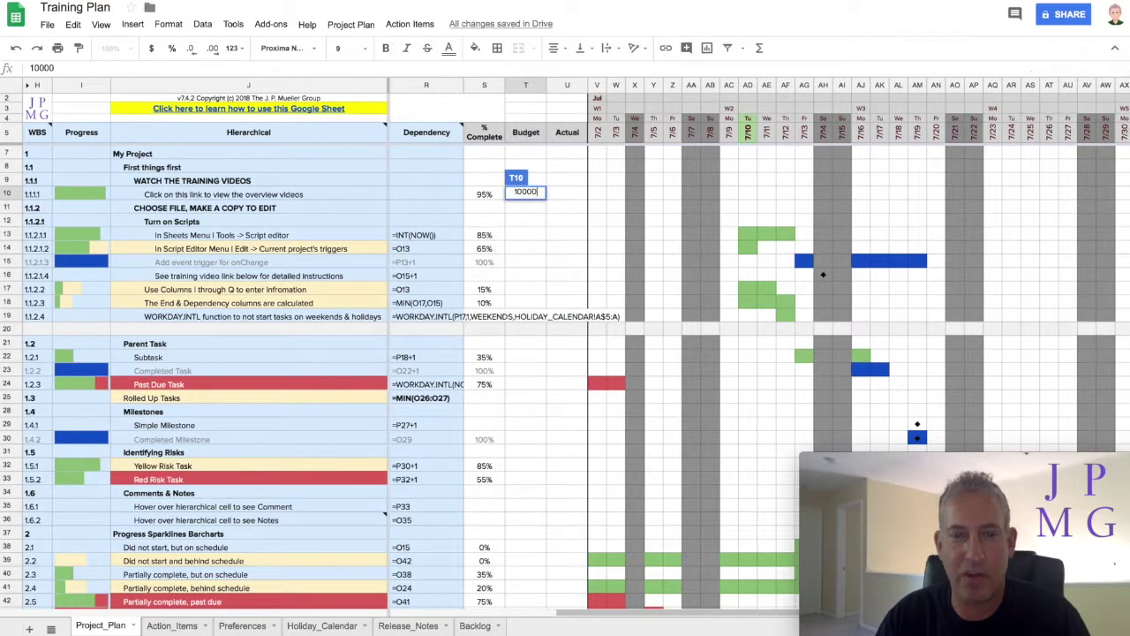
pyautogui.press('Return')
pyautogui.press('Down')
pyautogui.press('Down')
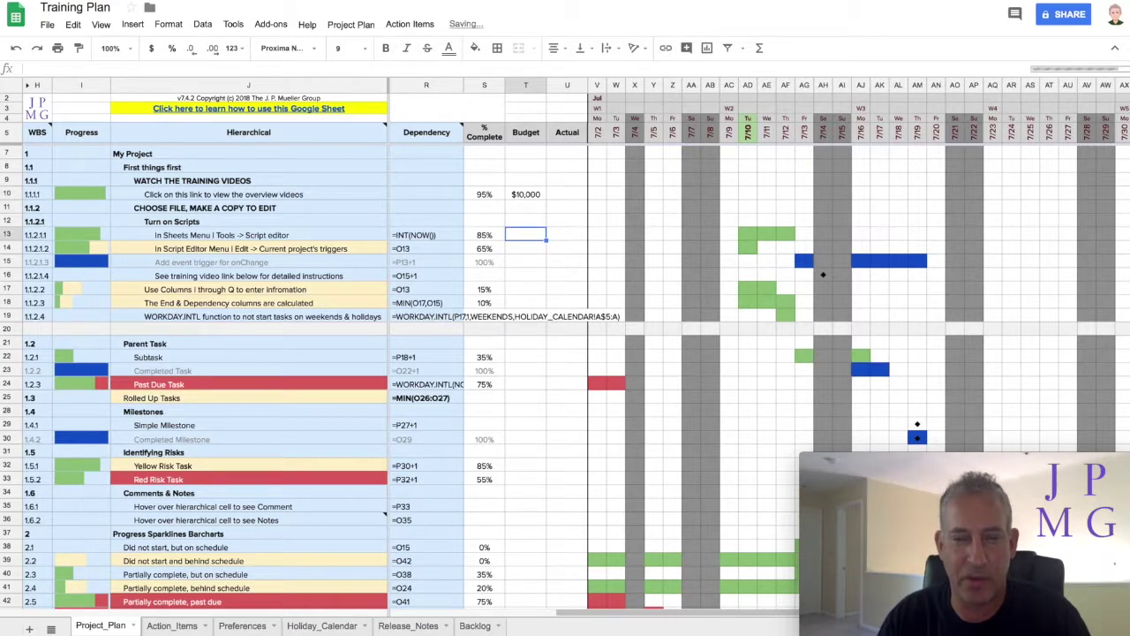
pyautogui.write('10000')
pyautogui.press('Return')
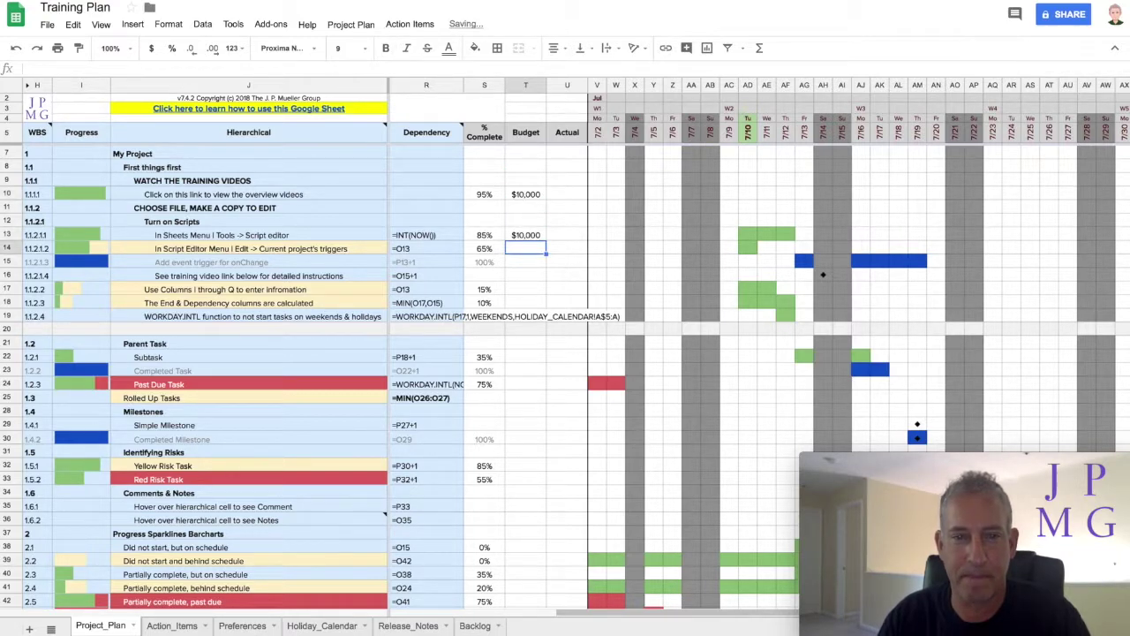
pyautogui.press('Down')
pyautogui.write('10000')
pyautogui.press('Return')
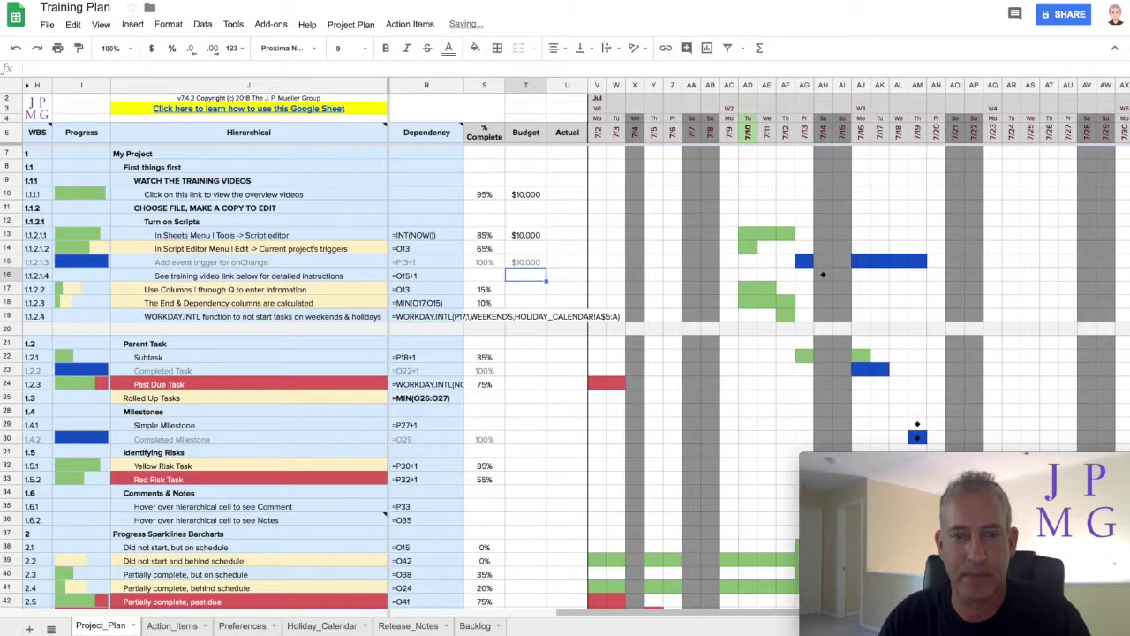
# Step: Enter Actuals of $9,800 in U10, $8,600 in U13 and $10,000 in U15
pyautogui.press('Right')
pyautogui.press('Up')
pyautogui.press('Up')
pyautogui.press('Up')
pyautogui.press('Up')
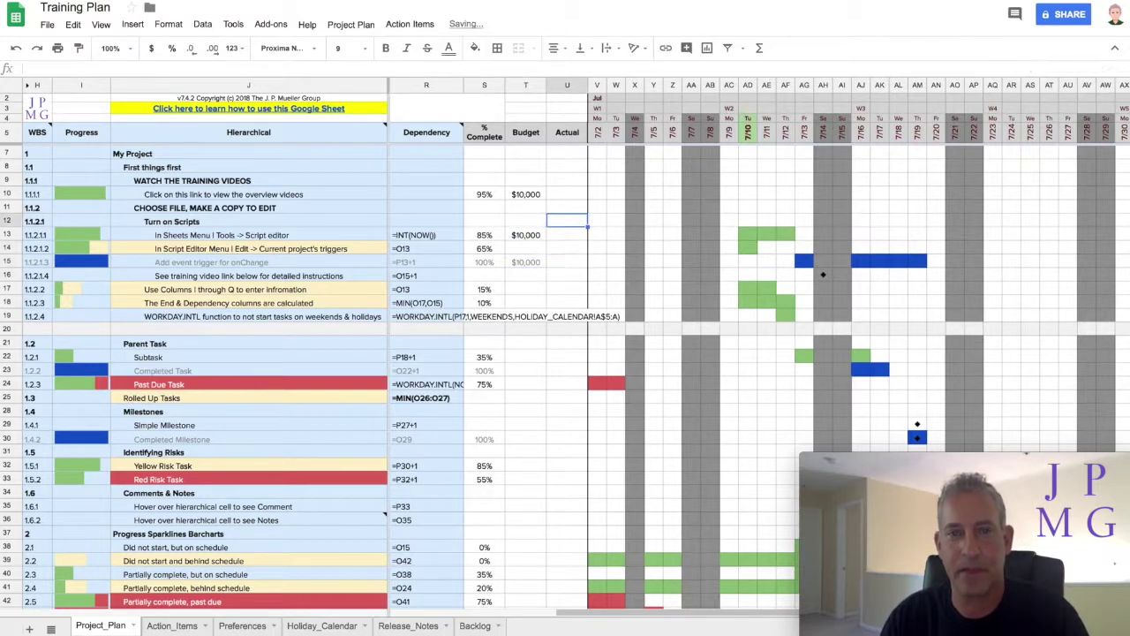
pyautogui.press('Up')
pyautogui.press('Up')
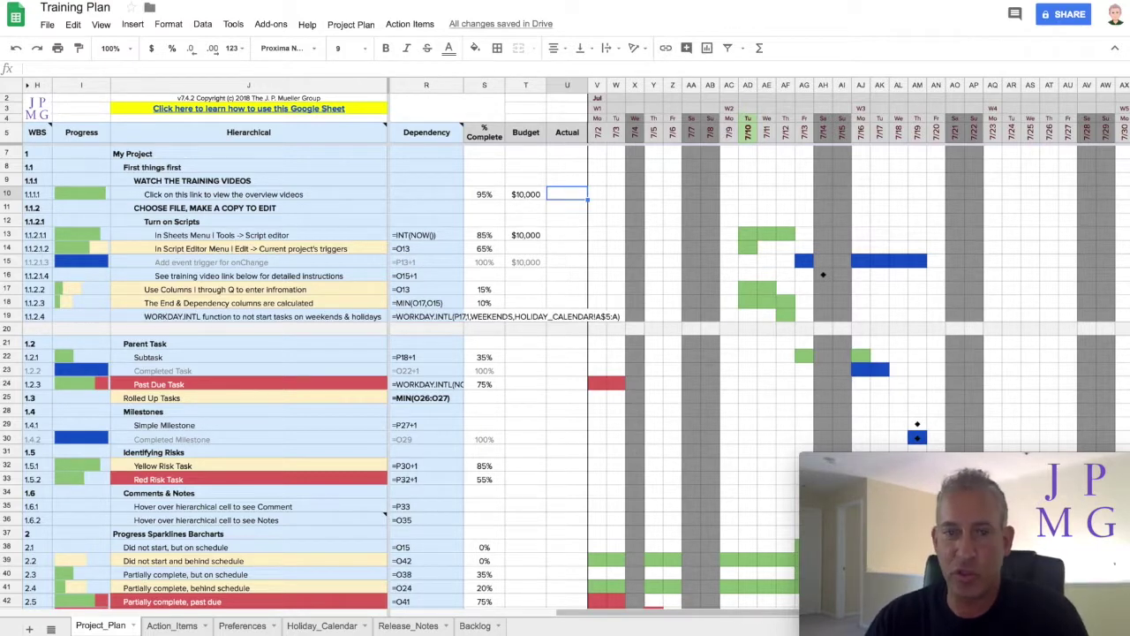
pyautogui.write('9800')
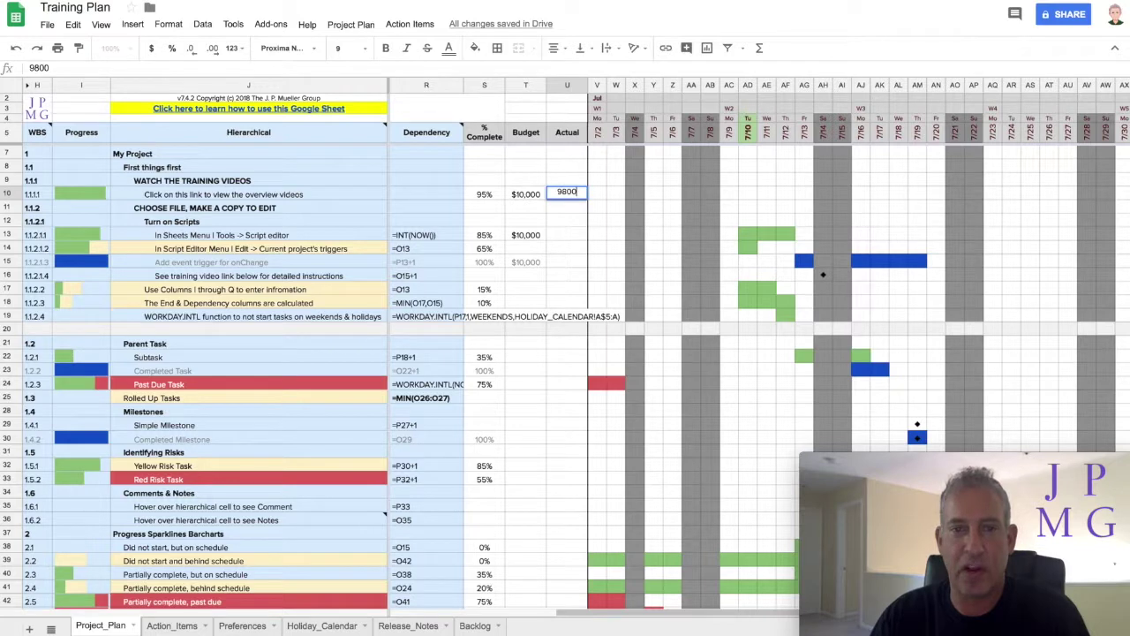
pyautogui.press('Return')
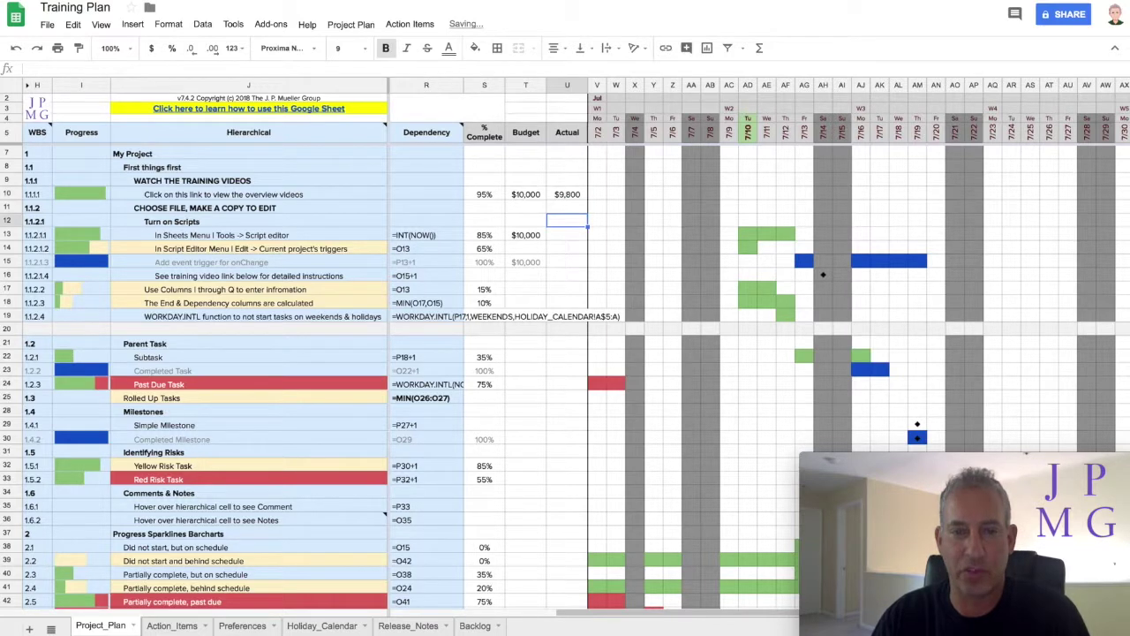
pyautogui.click(567, 235)
pyautogui.write('8600')
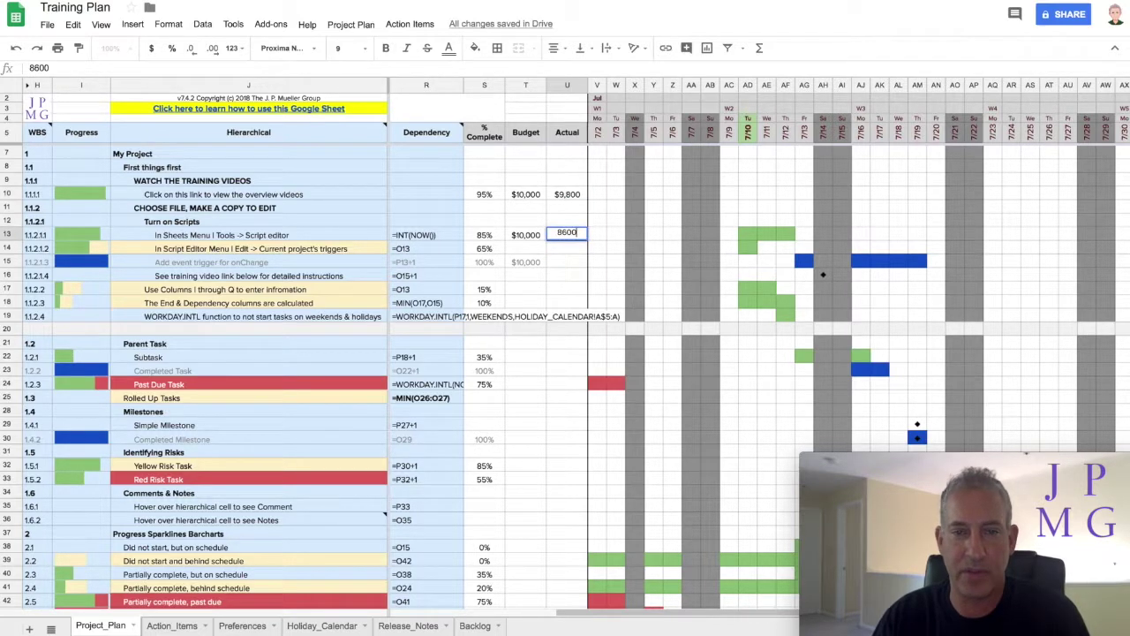
pyautogui.press('Return')
pyautogui.click(567, 261)
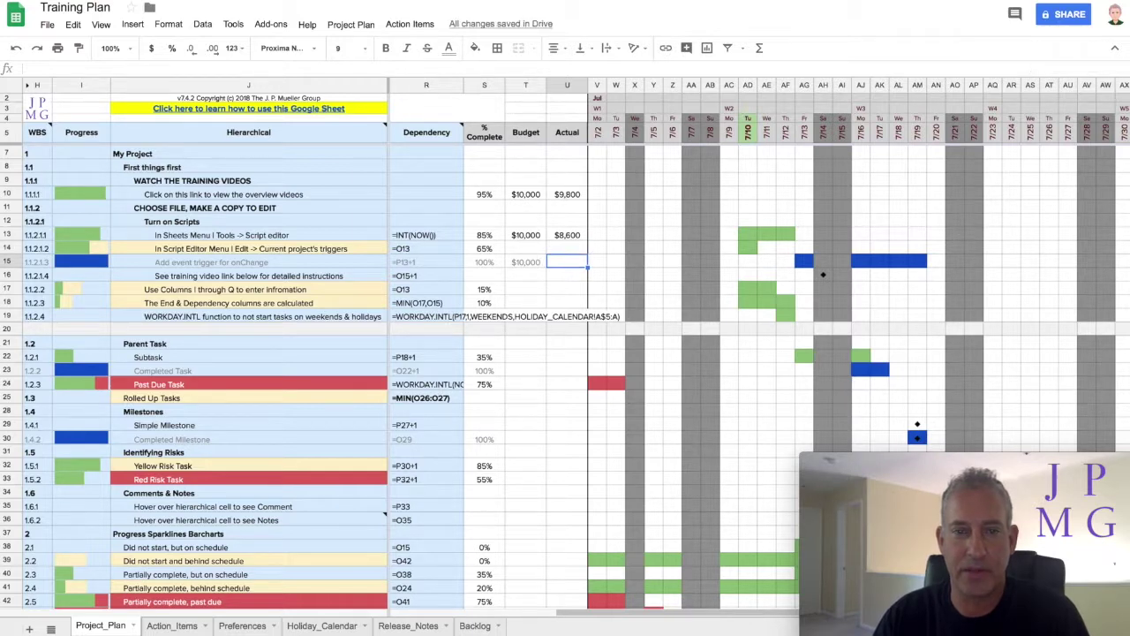
pyautogui.write('1000')
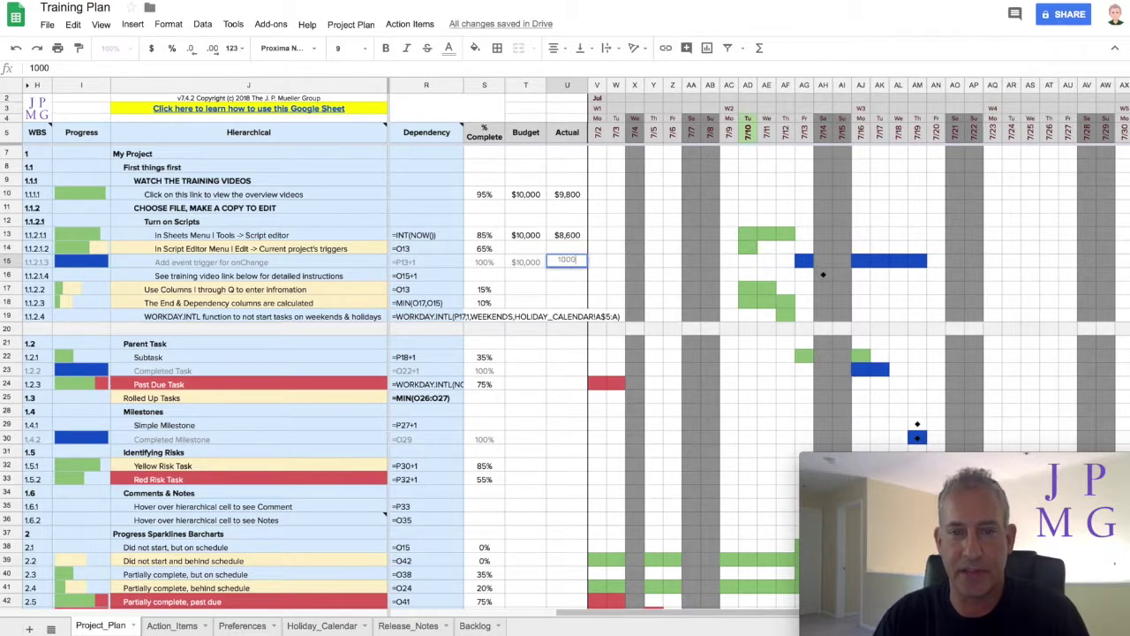
pyautogui.write('0')
pyautogui.press('Return')
pyautogui.click(567, 261)
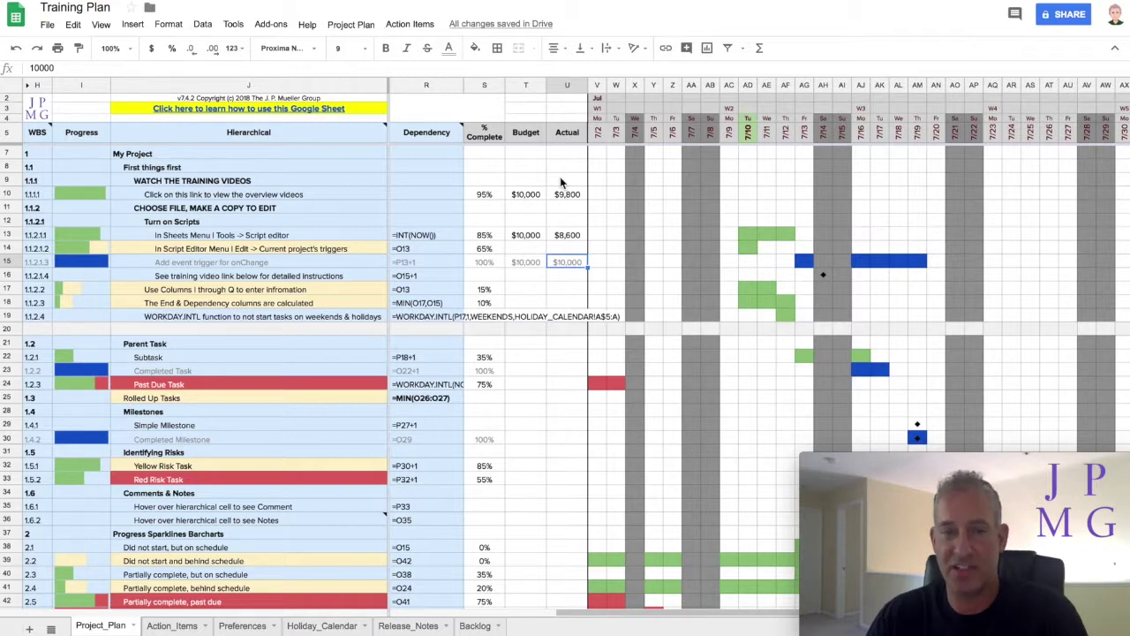
pyautogui.click(566, 85)
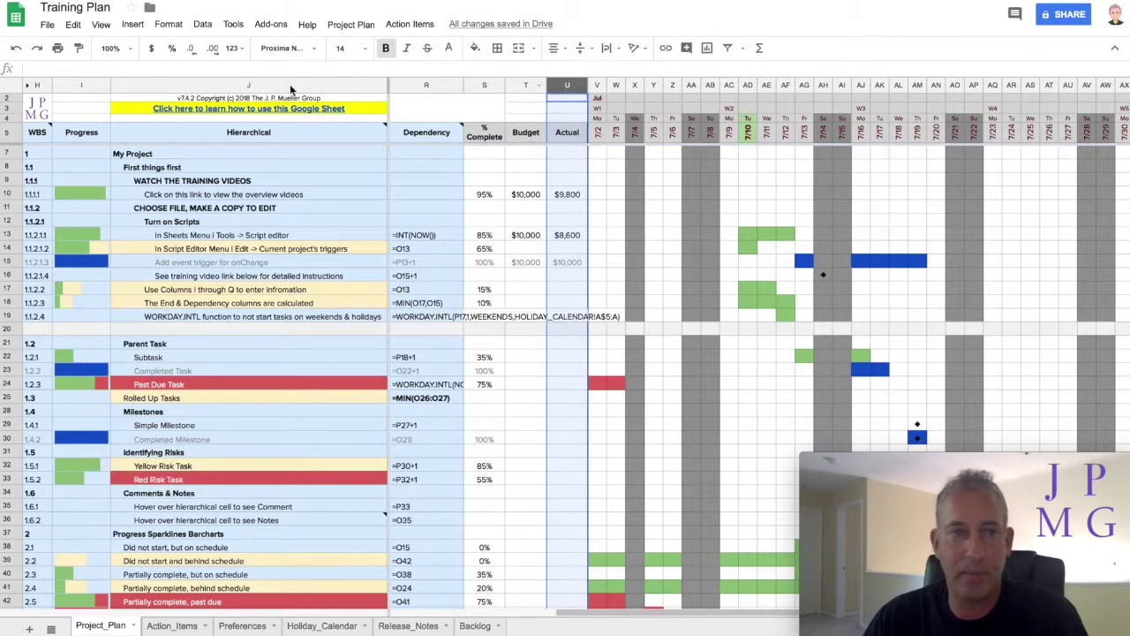
# Step: Start a new conditional formatting rule applied to range U7:U94
pyautogui.click(169, 24)
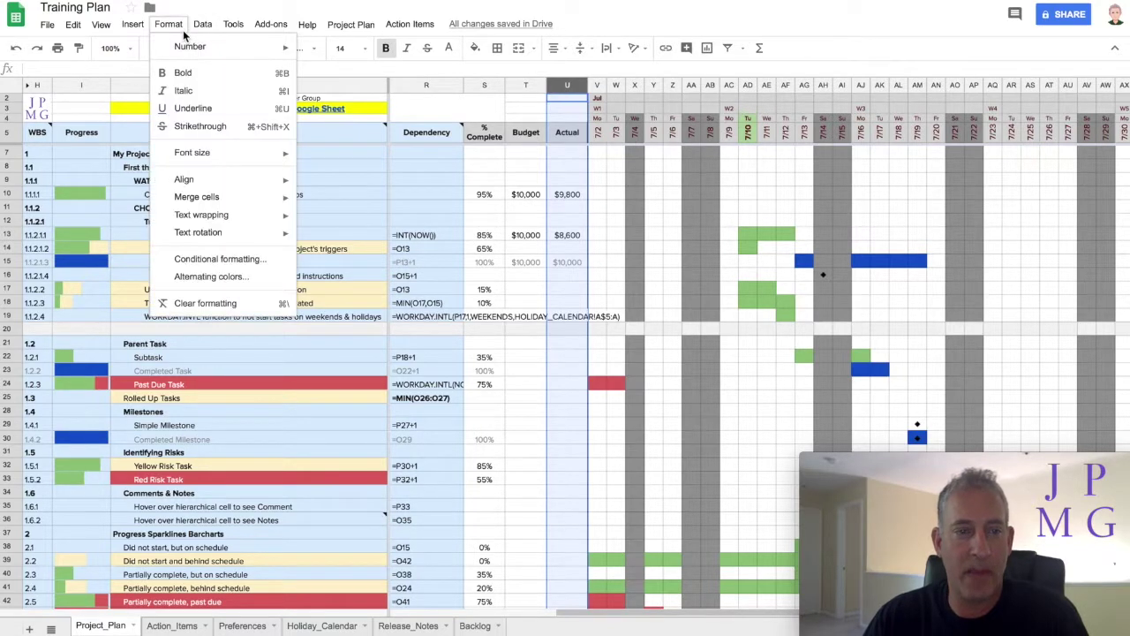
pyautogui.click(253, 263)
pyautogui.click(1013, 236)
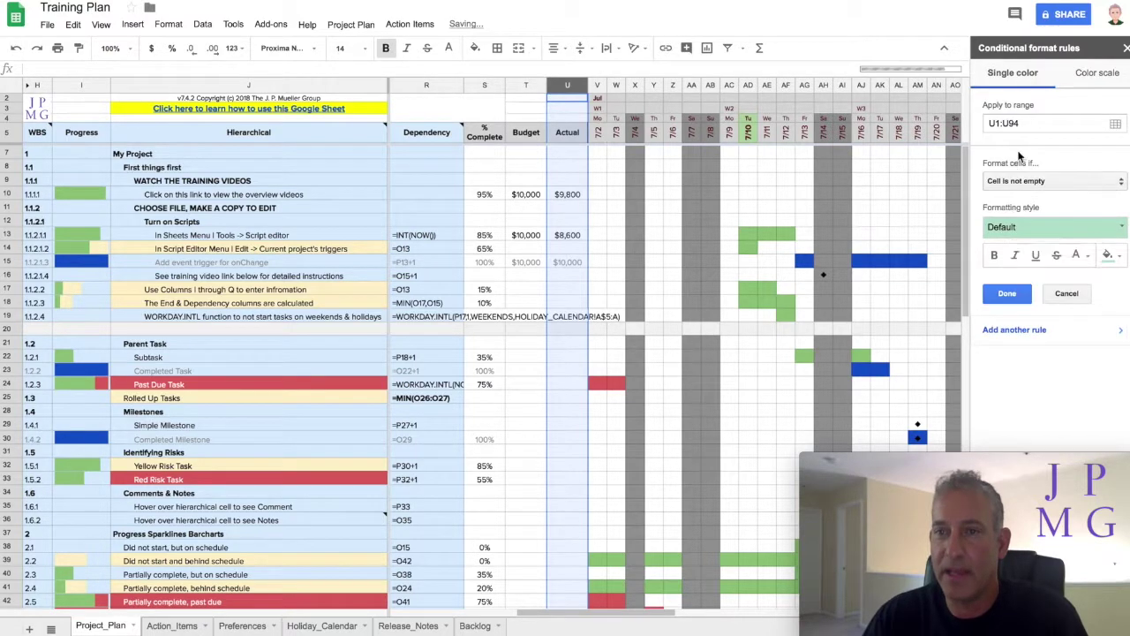
pyautogui.click(996, 124)
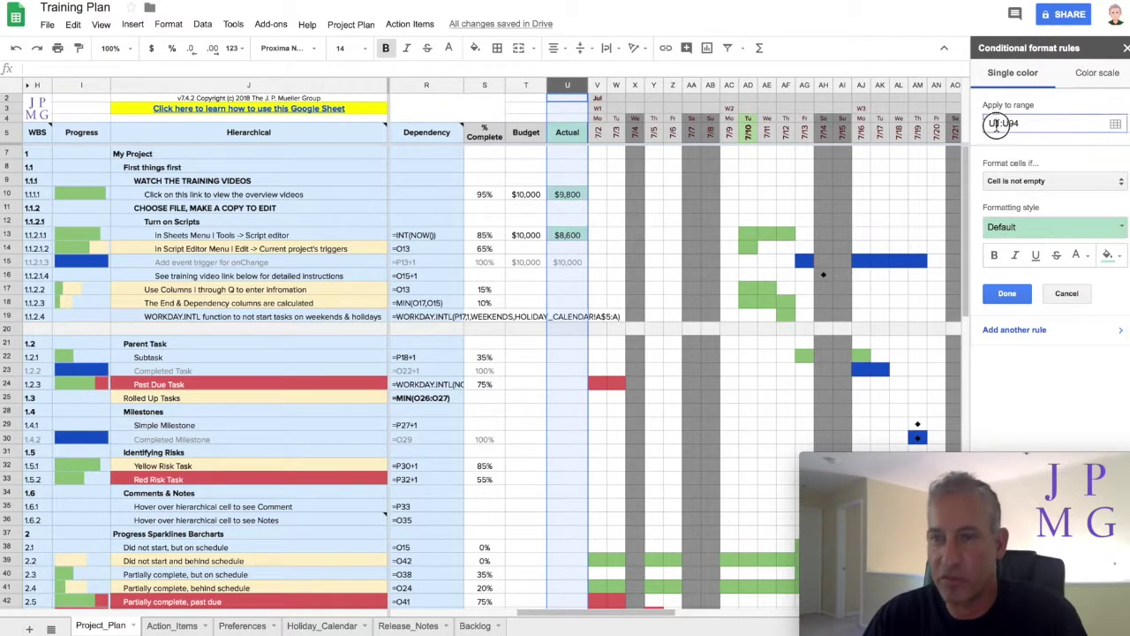
# Step: Set the condition to 'Custom formula is' =and(s7=1,t7<>"",u7<>"",u7<=t7)
pyautogui.click(1037, 182)
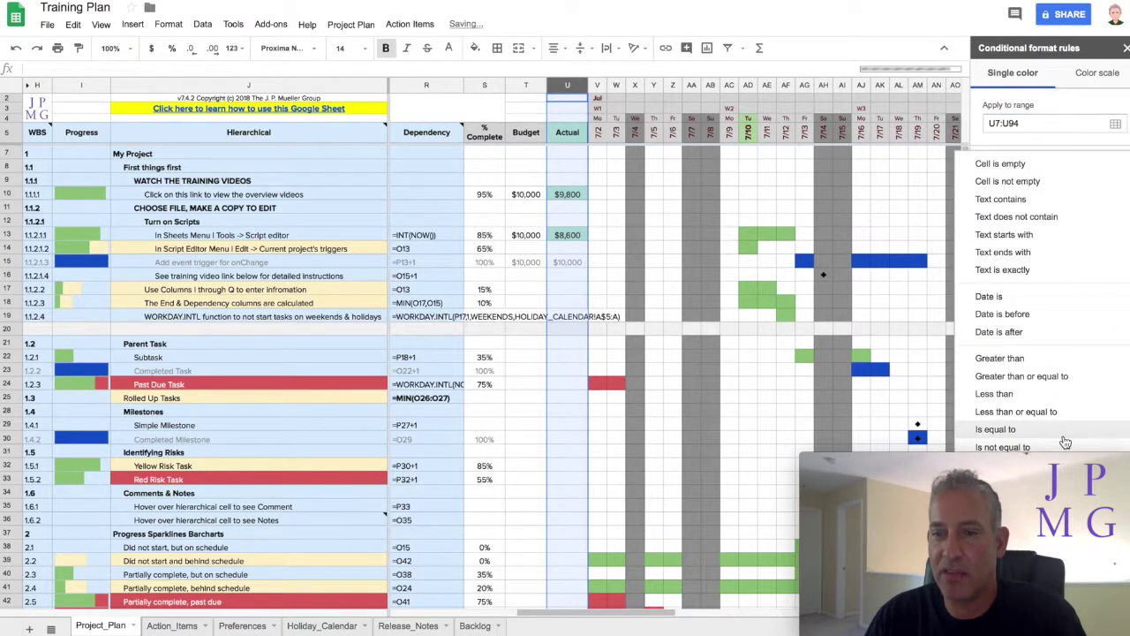
pyautogui.click(1020, 152)
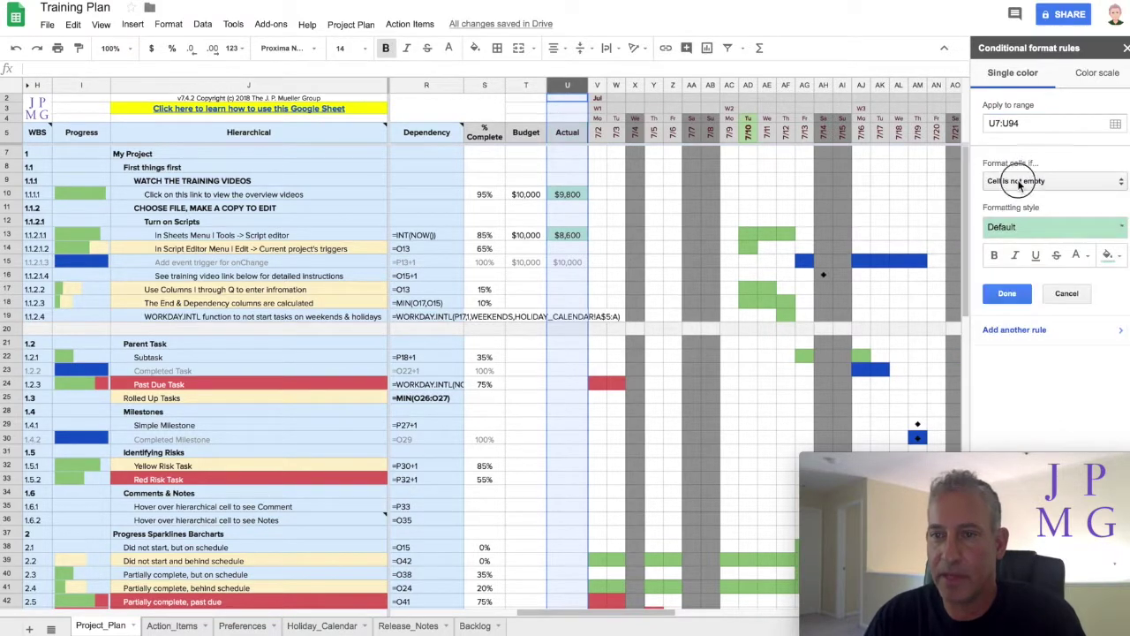
pyautogui.click(1019, 183)
pyautogui.click(1060, 458)
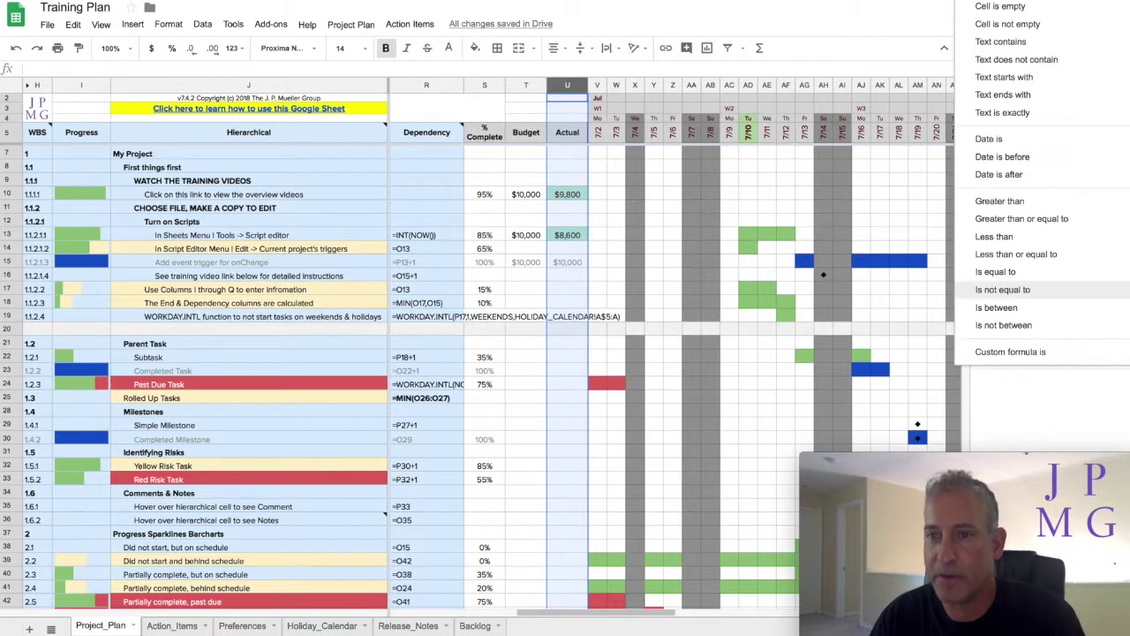
pyautogui.click(1010, 352)
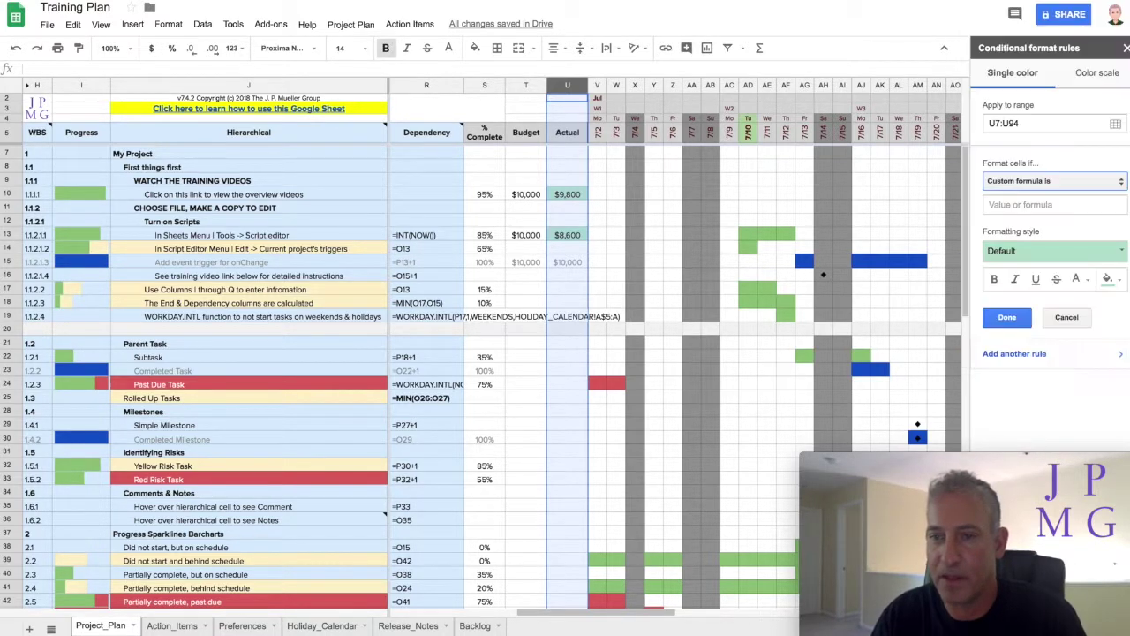
pyautogui.click(1020, 204)
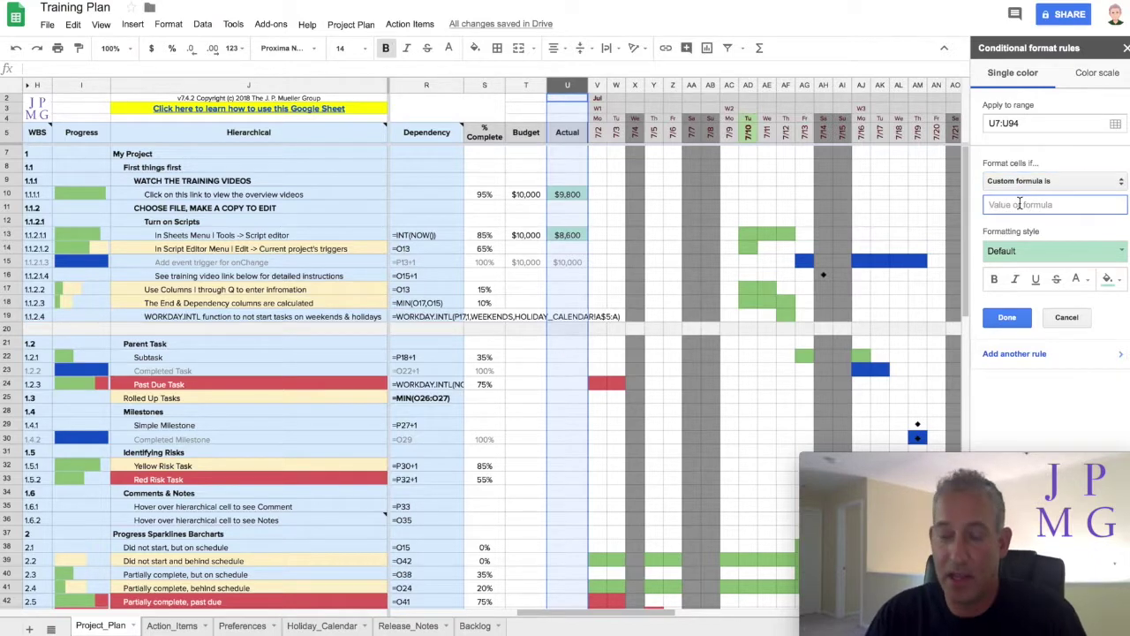
pyautogui.write('=and')
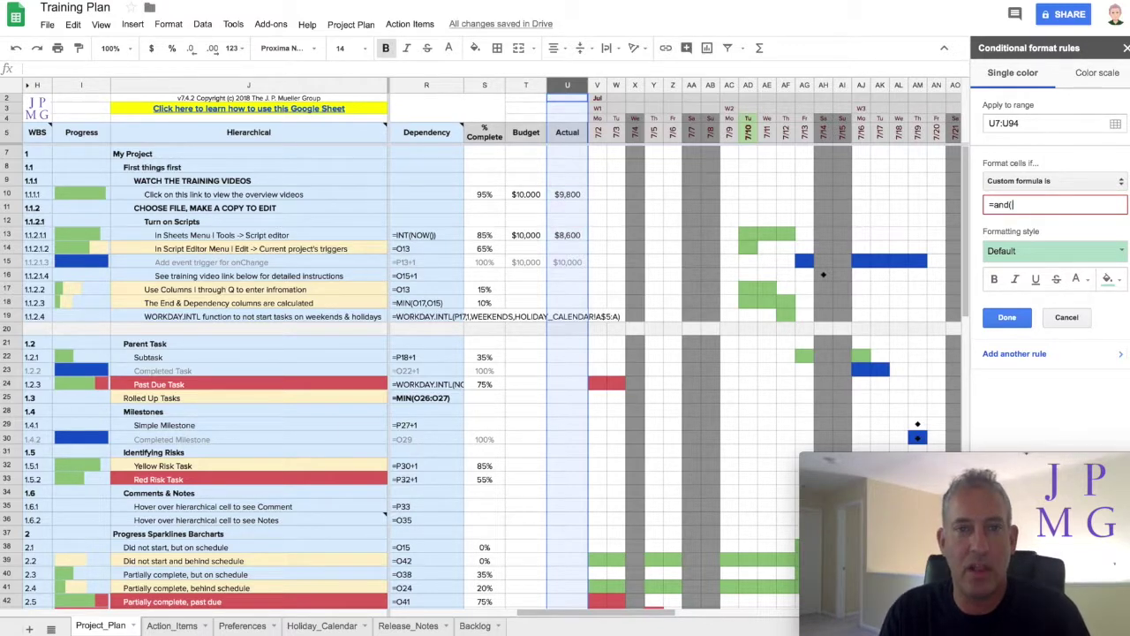
pyautogui.write('(')
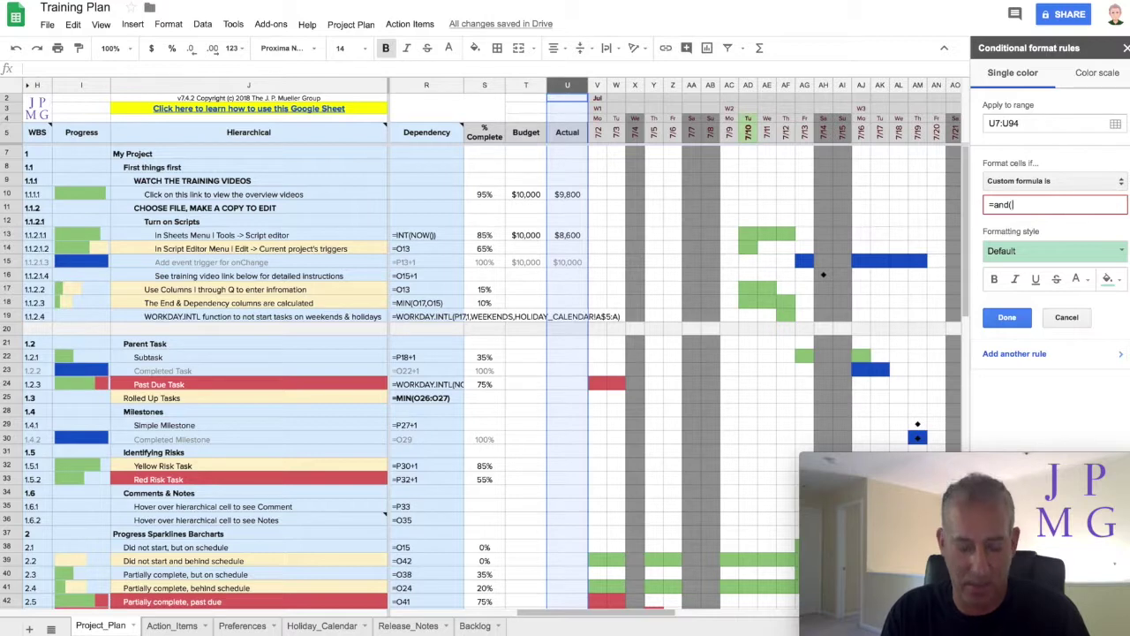
pyautogui.write('s7=1,')
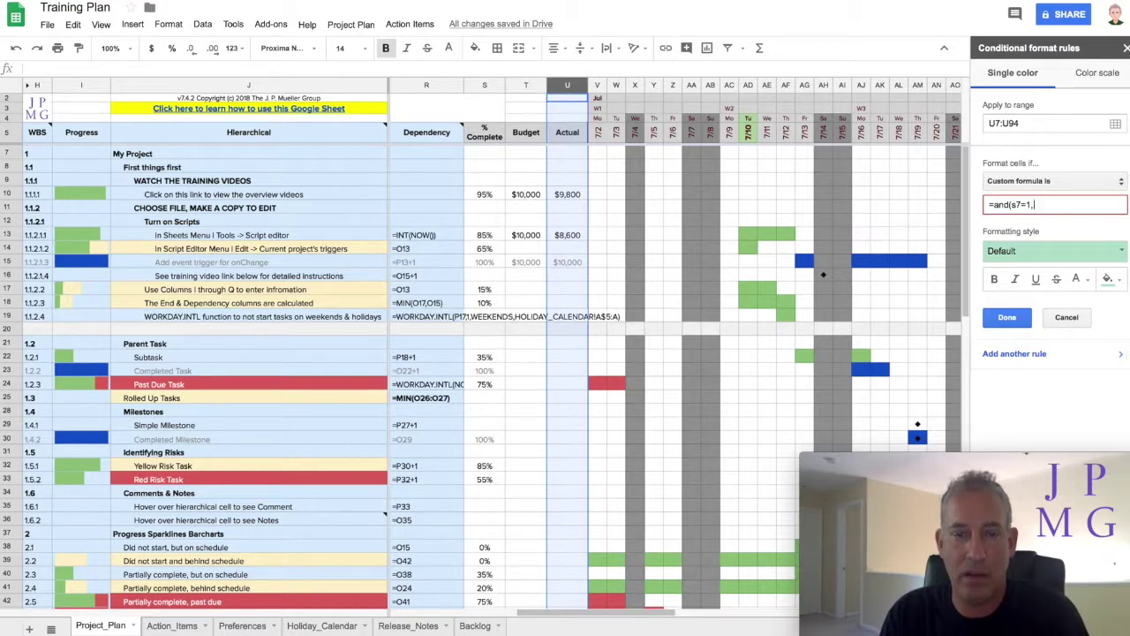
pyautogui.write('t7<>"",')
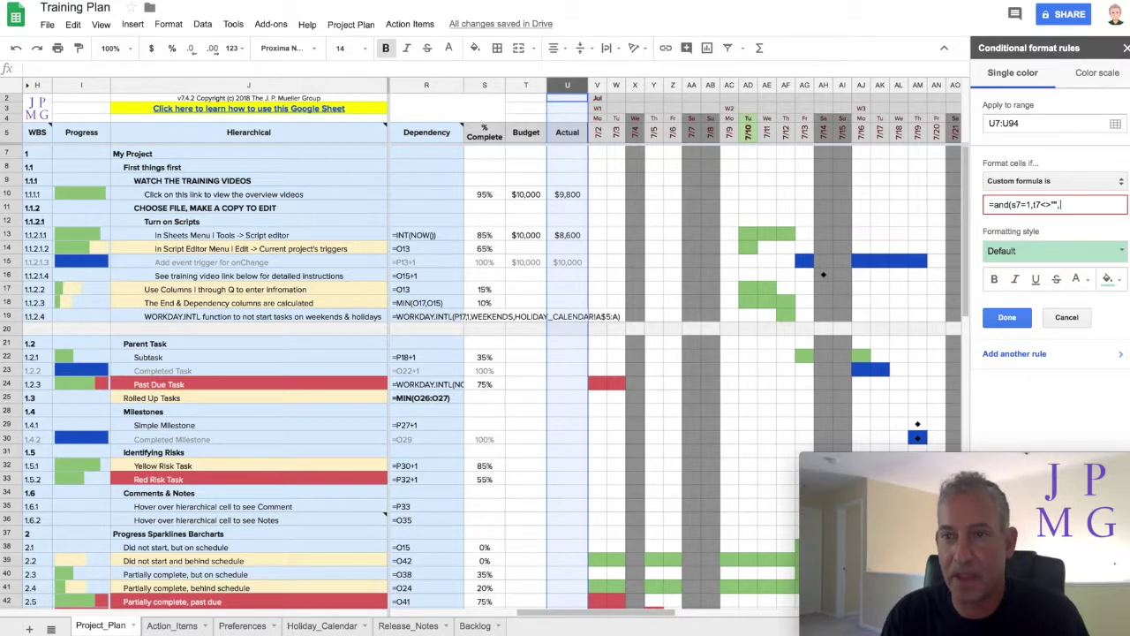
pyautogui.write('u')
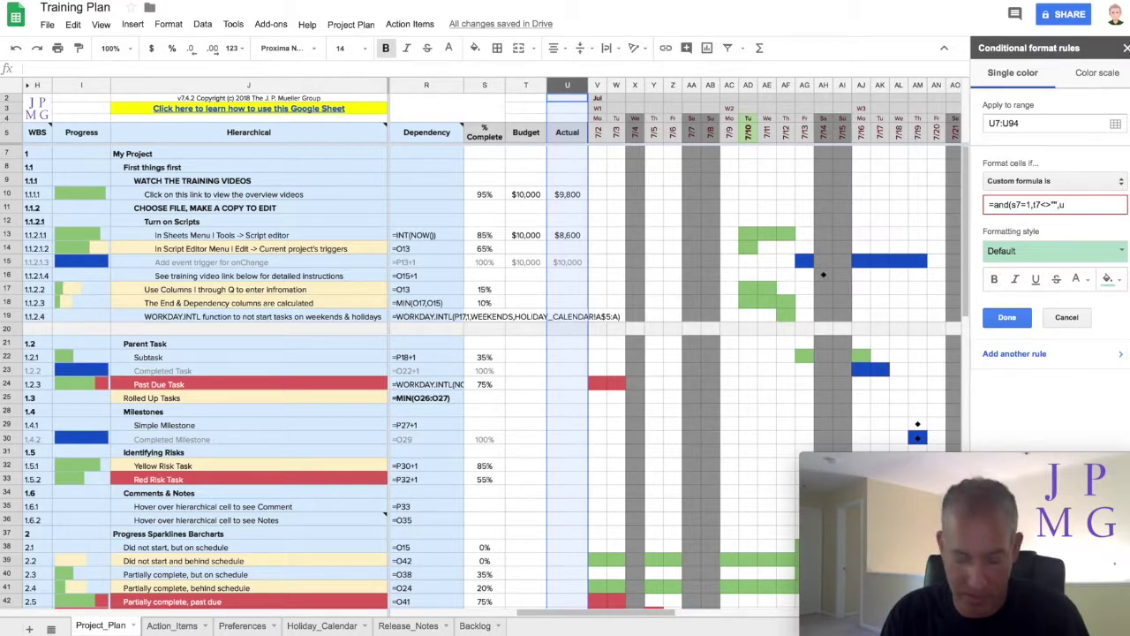
pyautogui.write('7<>"",')
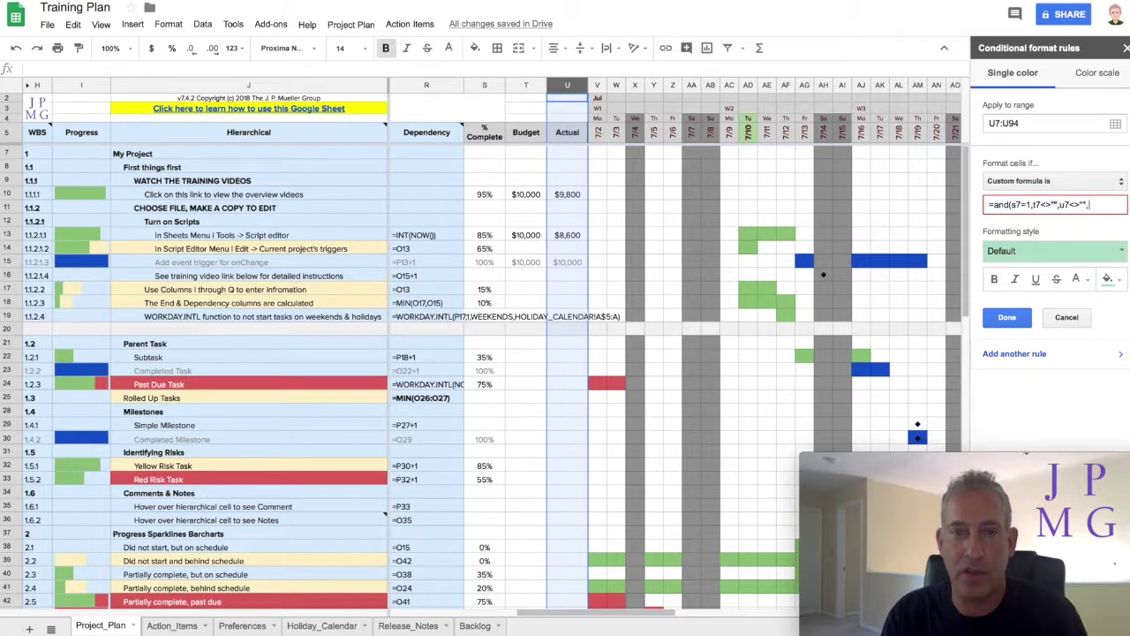
pyautogui.write('u7<')
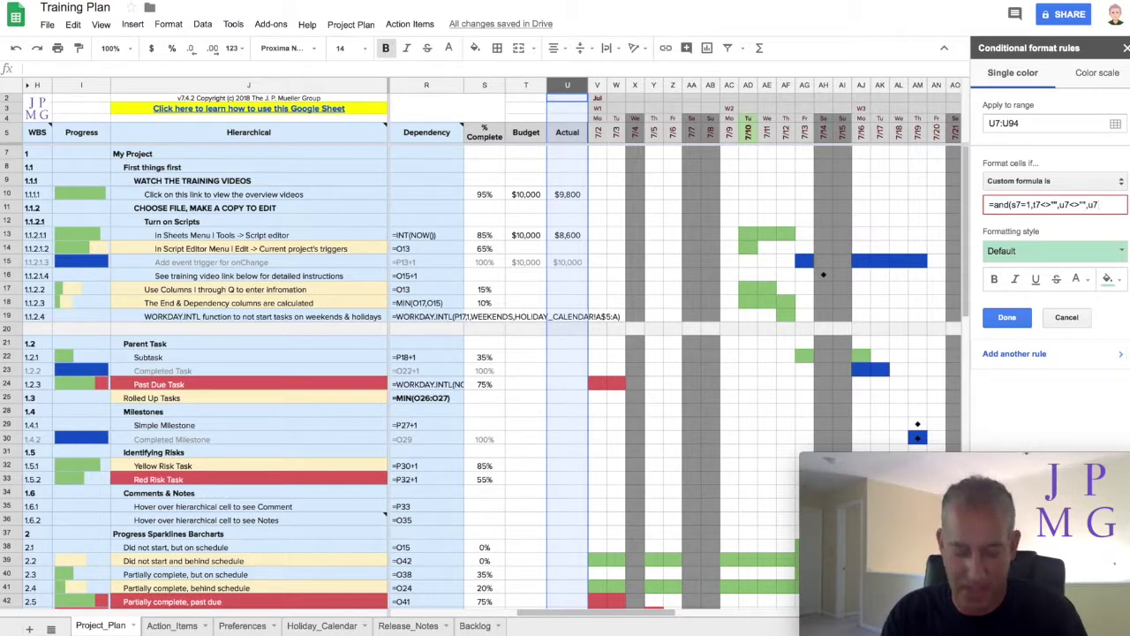
pyautogui.write('=')
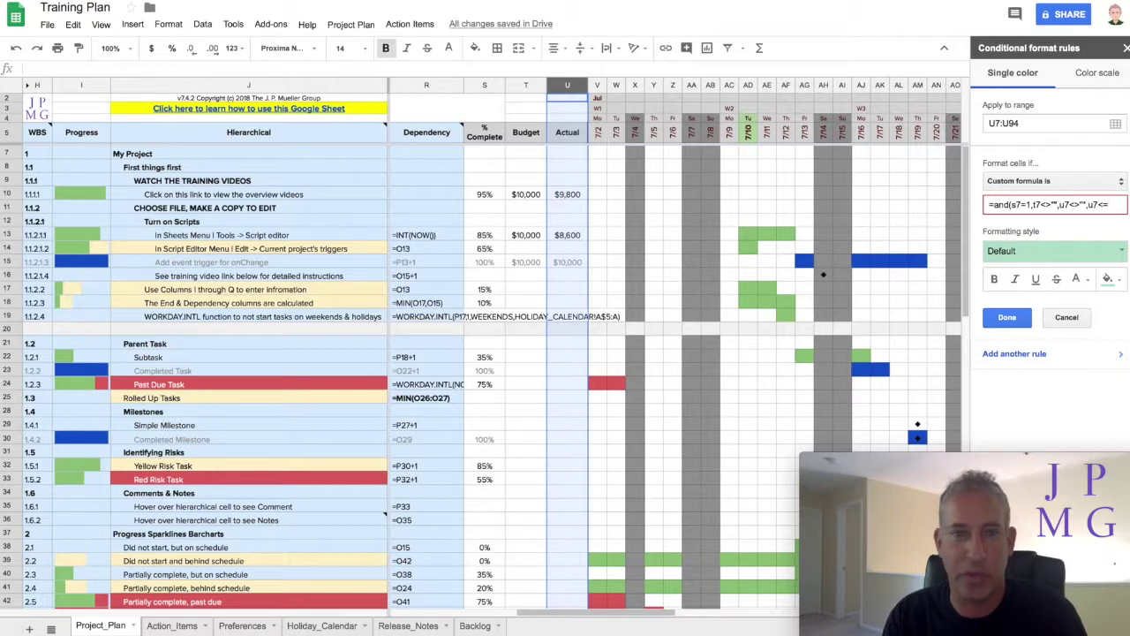
pyautogui.write('t7)')
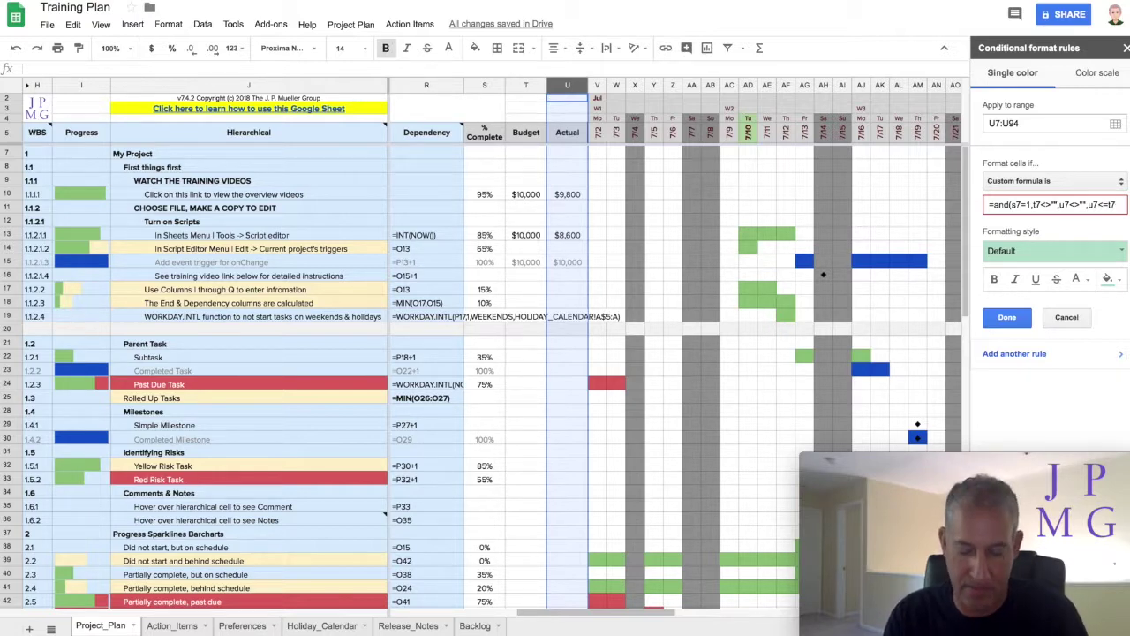
pyautogui.click(1116, 254)
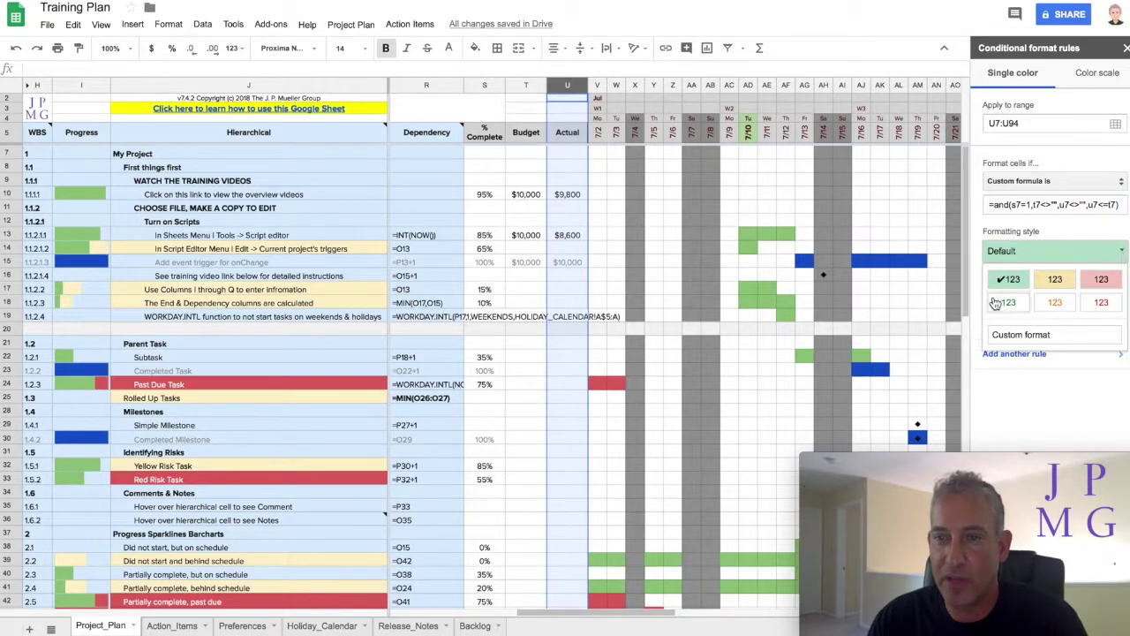
# Step: Save the rule with the green default style and move it to the top
pyautogui.click(1020, 280)
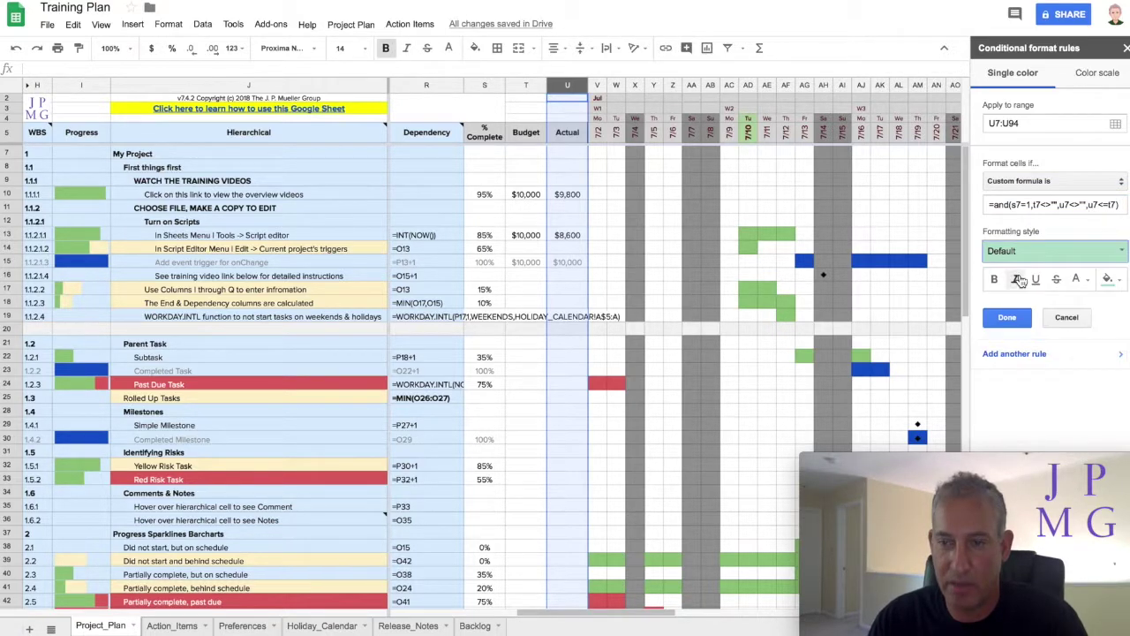
pyautogui.click(1018, 324)
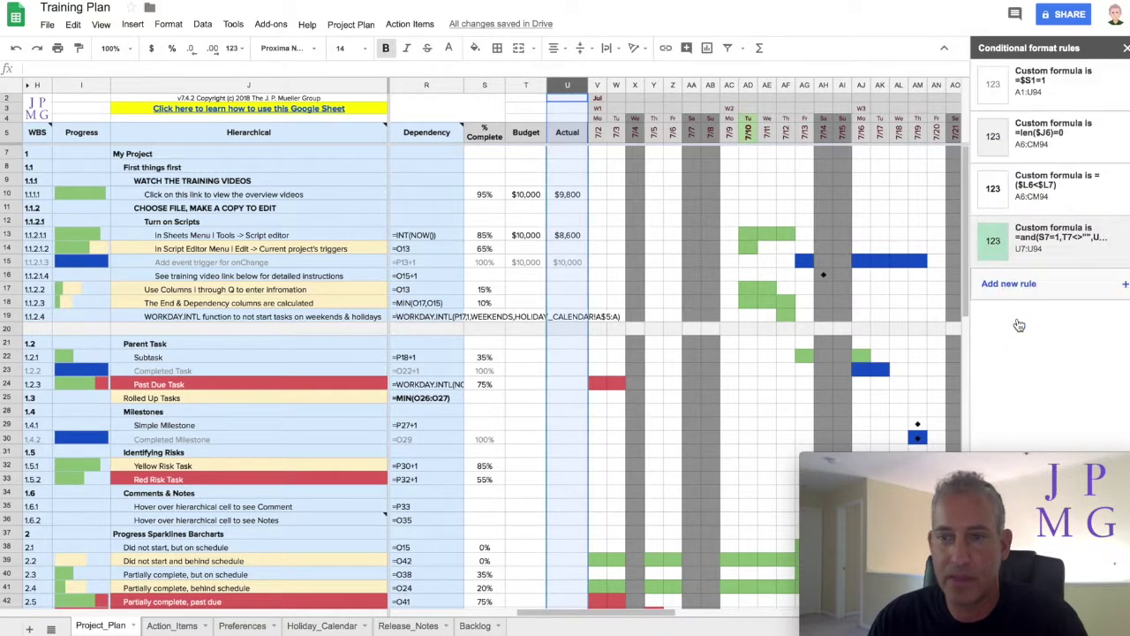
pyautogui.moveTo(974, 243); pyautogui.dragTo(957, 69)
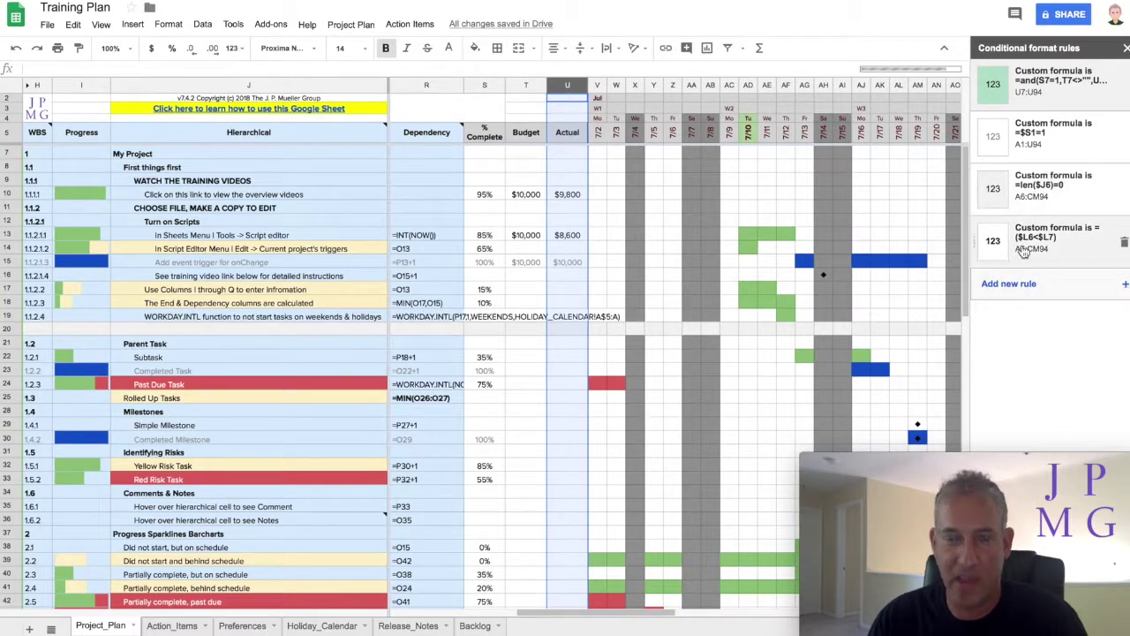
# Step: Test row 15 by changing its budget to 10,001 and back to 10,000
pyautogui.click(558, 279)
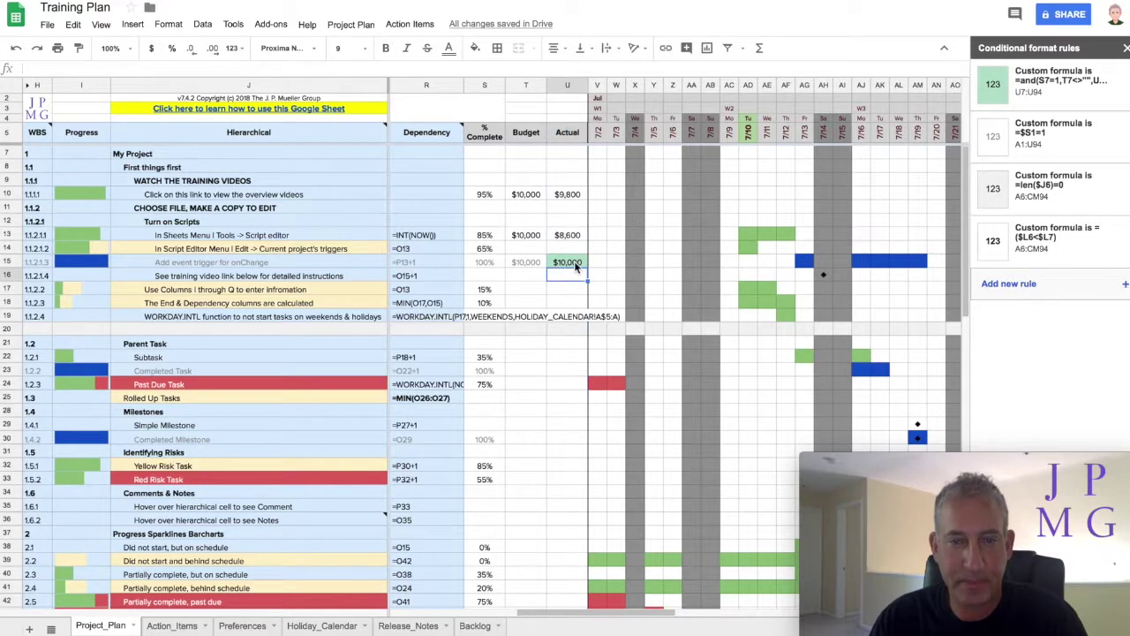
pyautogui.click(574, 263)
pyautogui.click(523, 263)
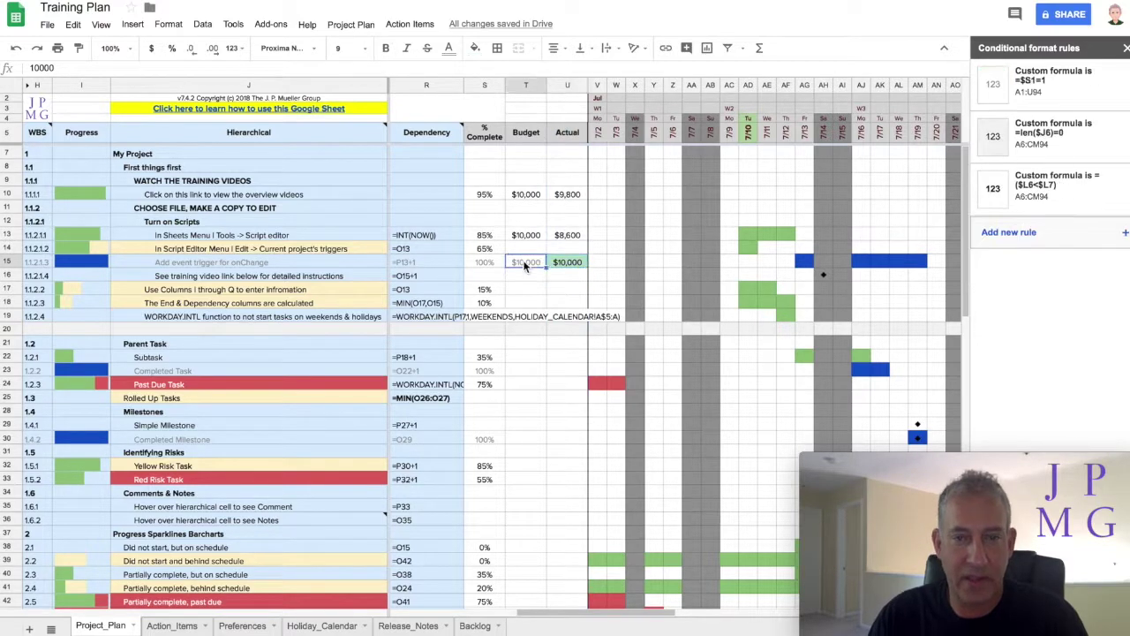
pyautogui.write('10,00')
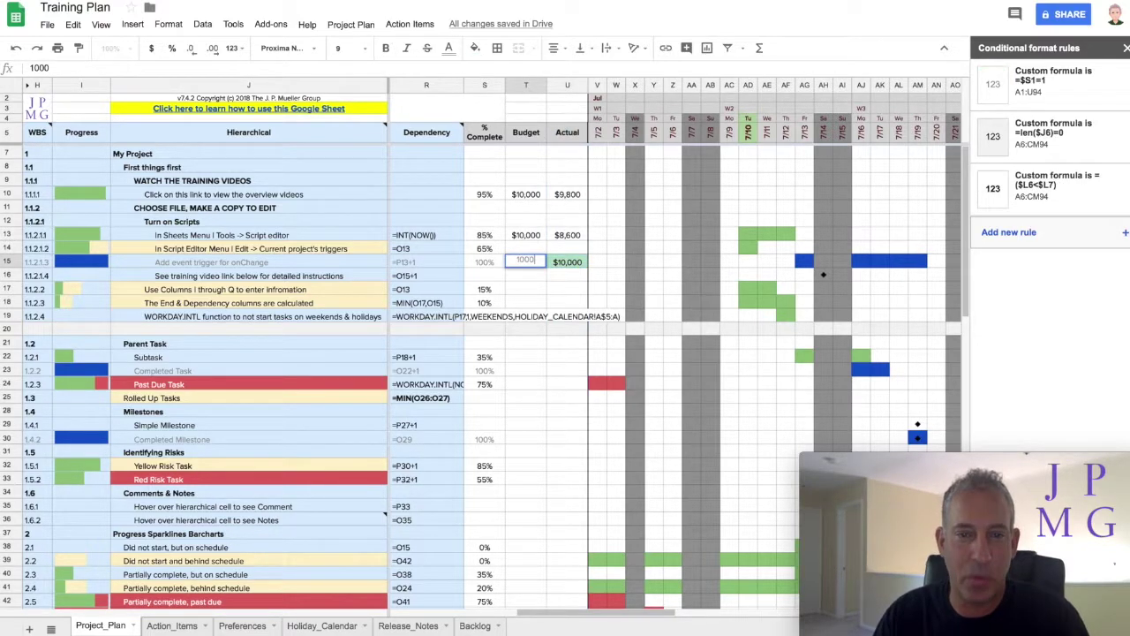
pyautogui.write('1')
pyautogui.press('Return')
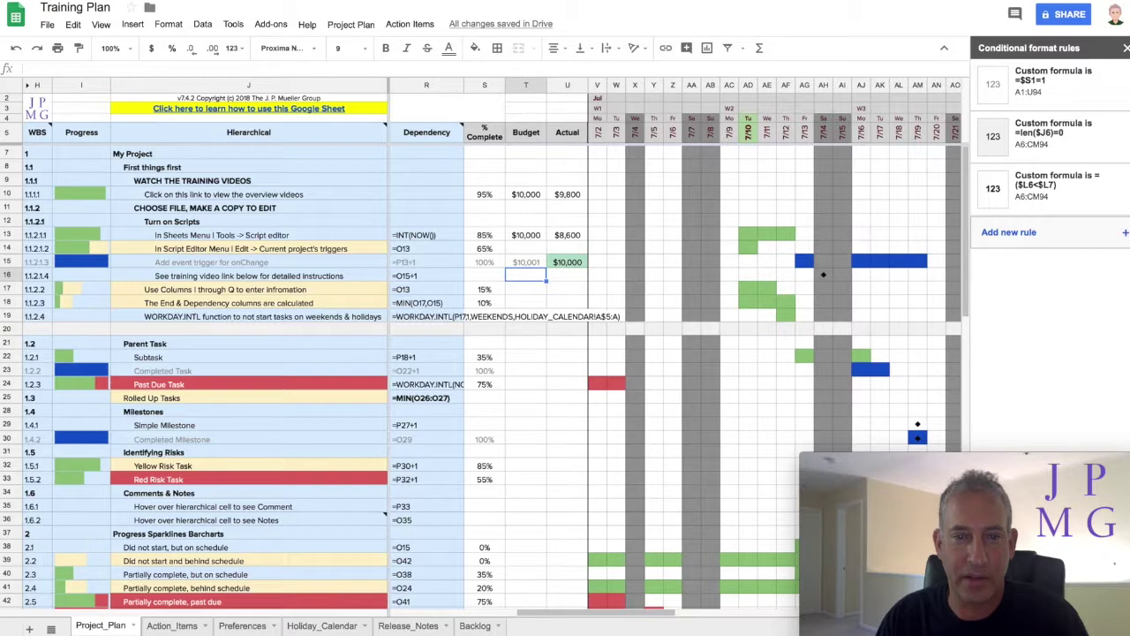
pyautogui.click(525, 262)
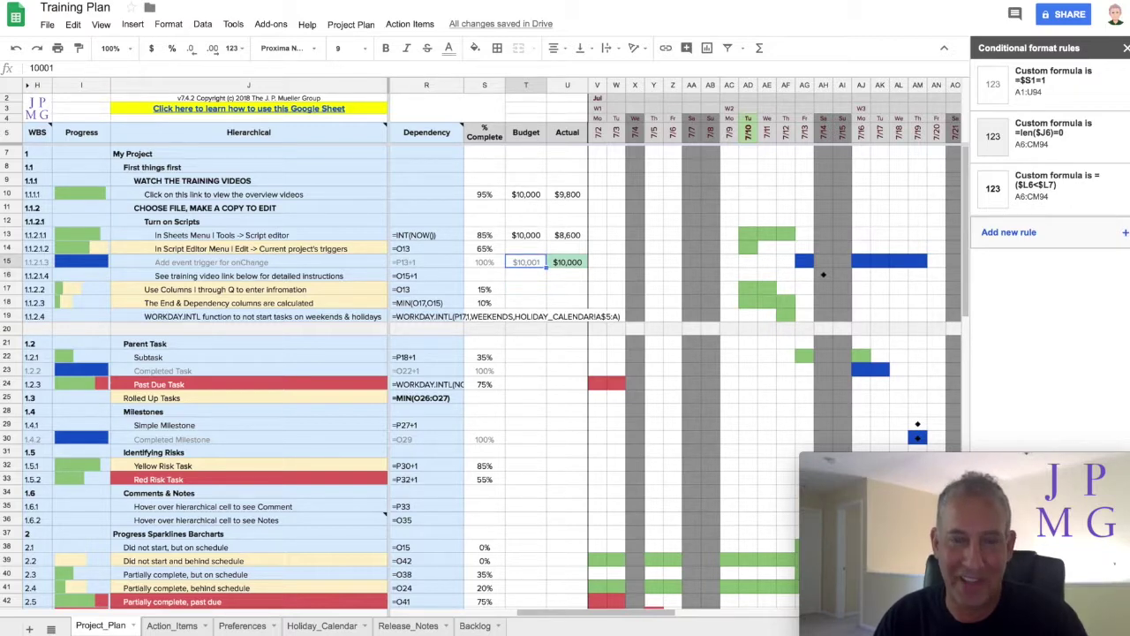
pyautogui.write('10000')
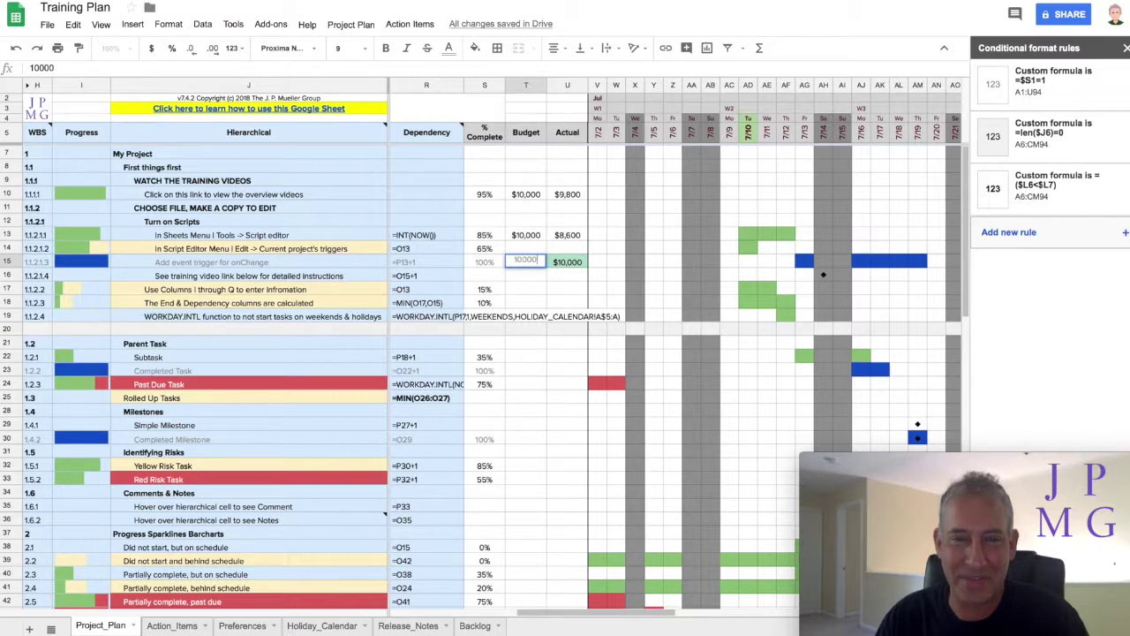
pyautogui.press('Tab')
# Step: Set row 15's Actual to 10,001, then to 9,900 so it shows green
pyautogui.write('10')
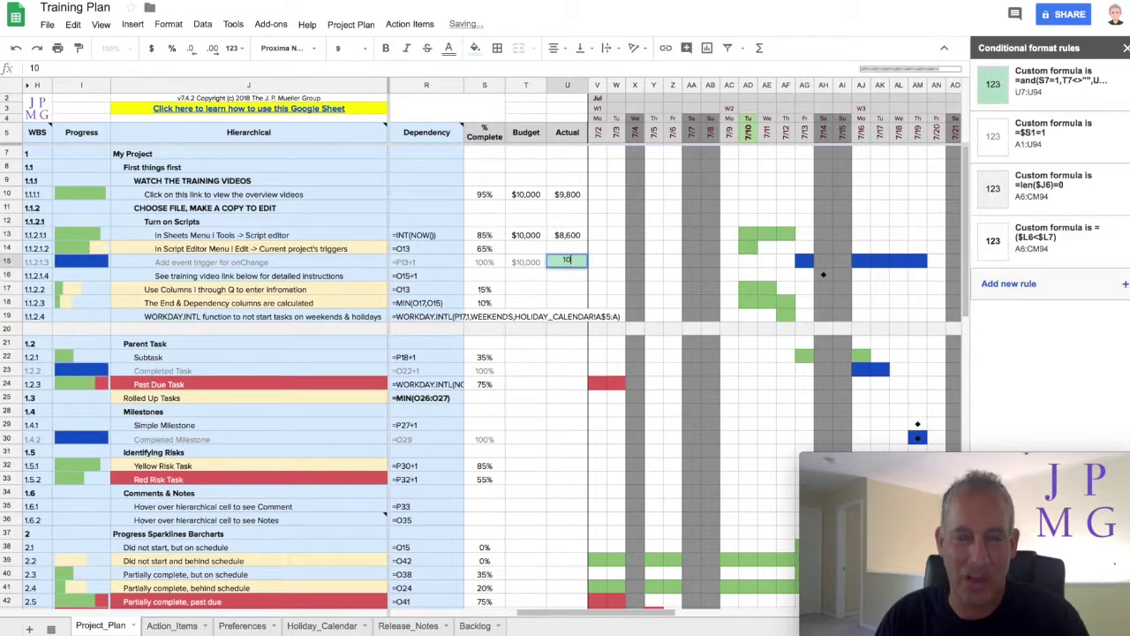
pyautogui.write(',001')
pyautogui.press('Return')
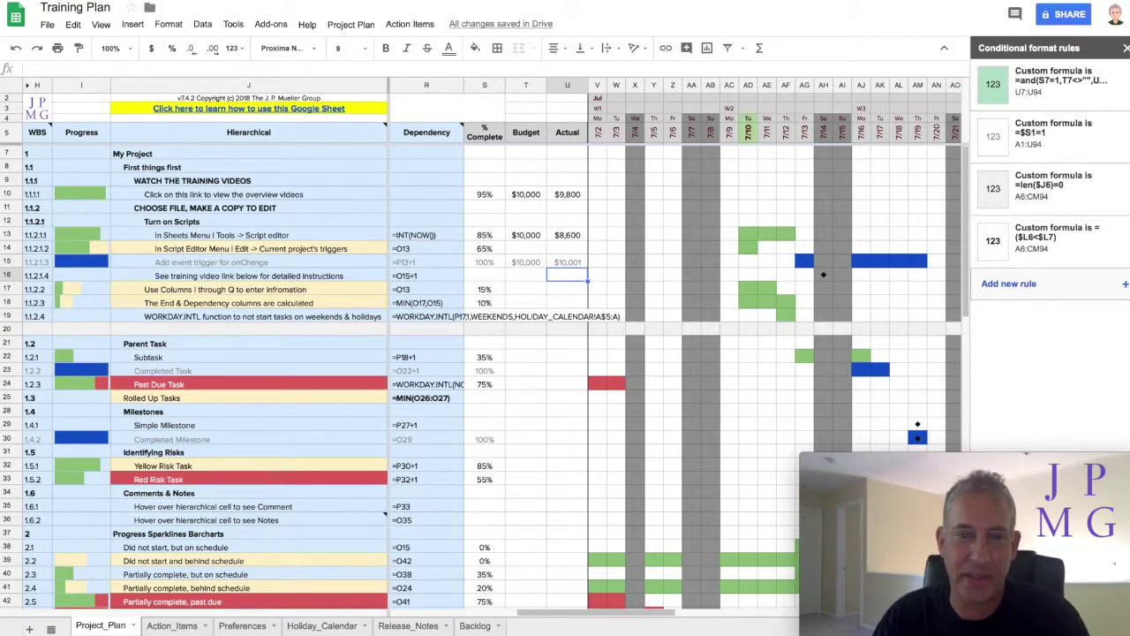
pyautogui.click(567, 263)
pyautogui.write('9900')
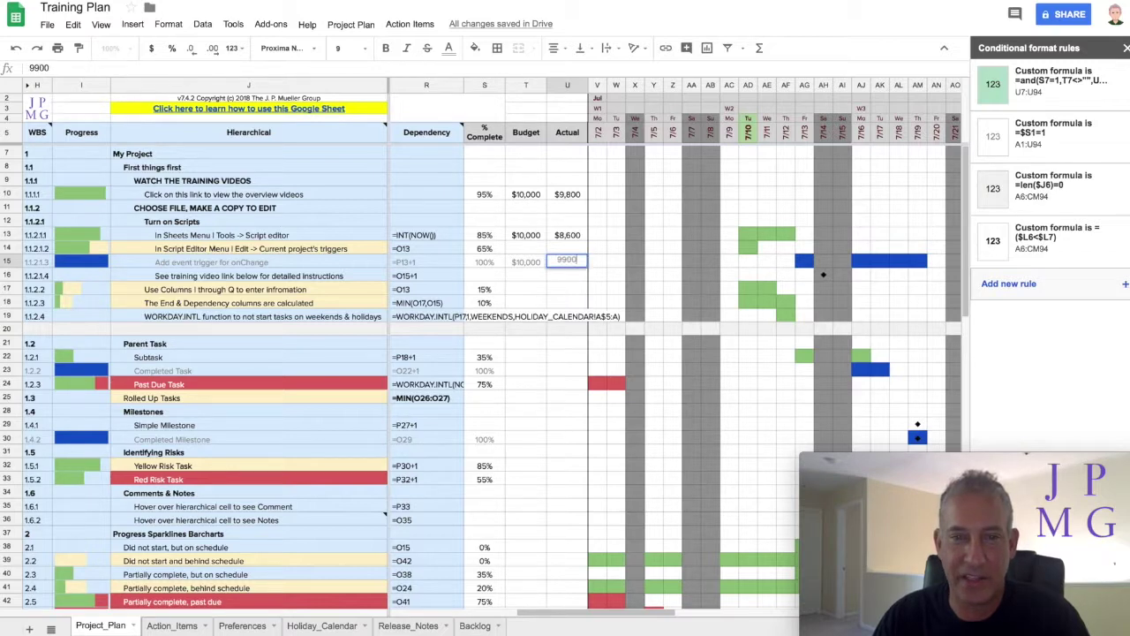
pyautogui.press('Return')
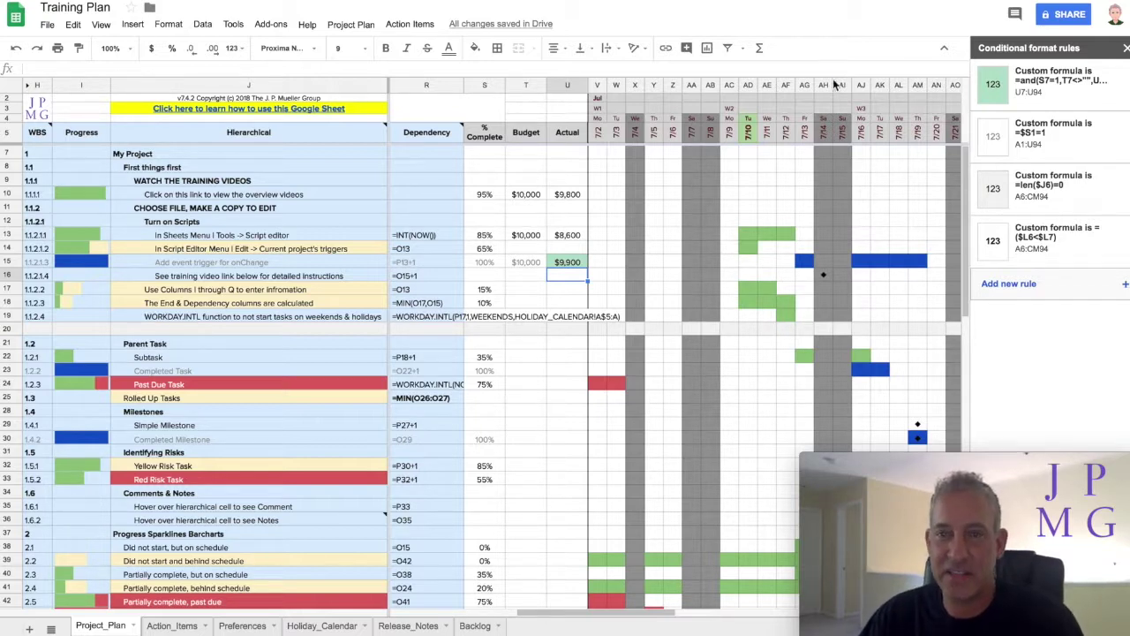
pyautogui.click(1029, 80)
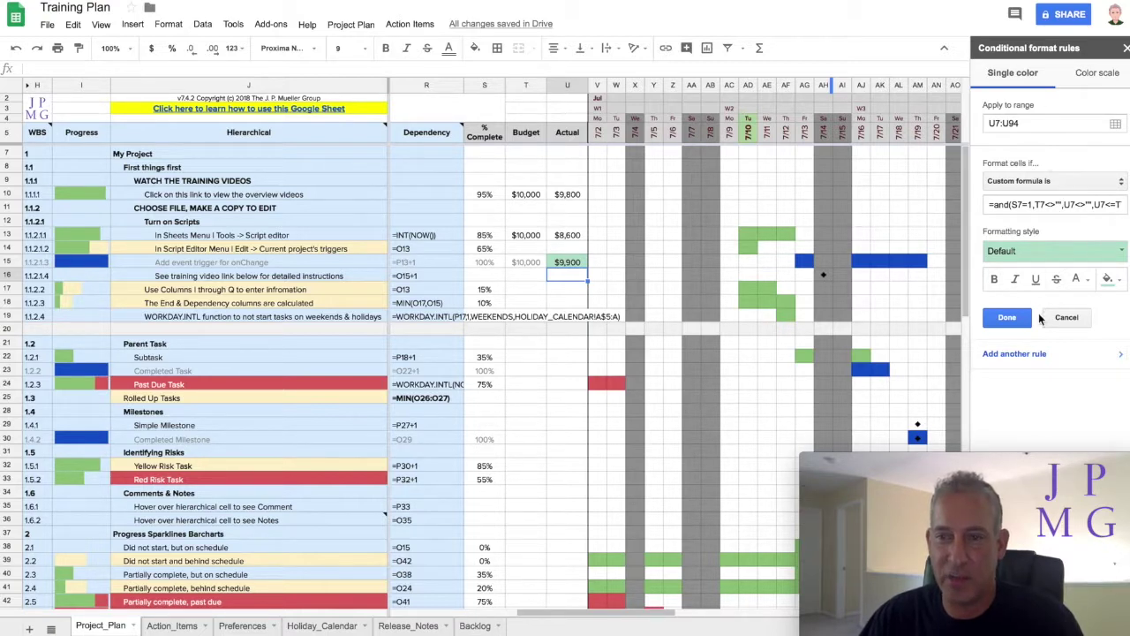
# Step: Add another rule with formula =and(S7<>"",T7<>"",U7<>"",u7/t7>s7+.03)
pyautogui.click(1021, 362)
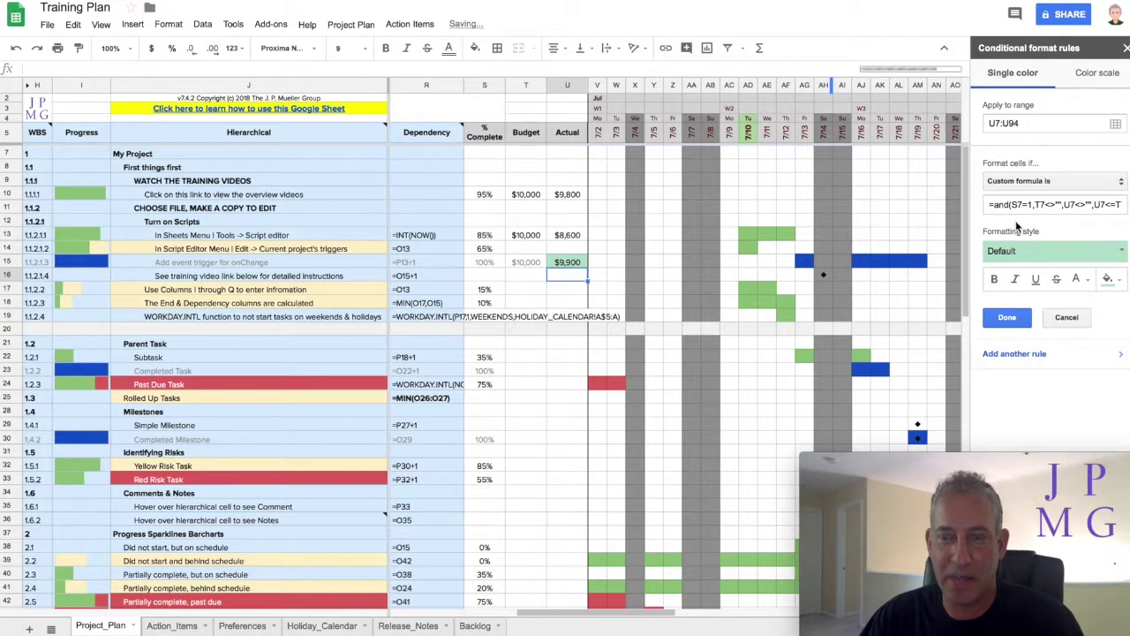
pyautogui.click(1049, 204)
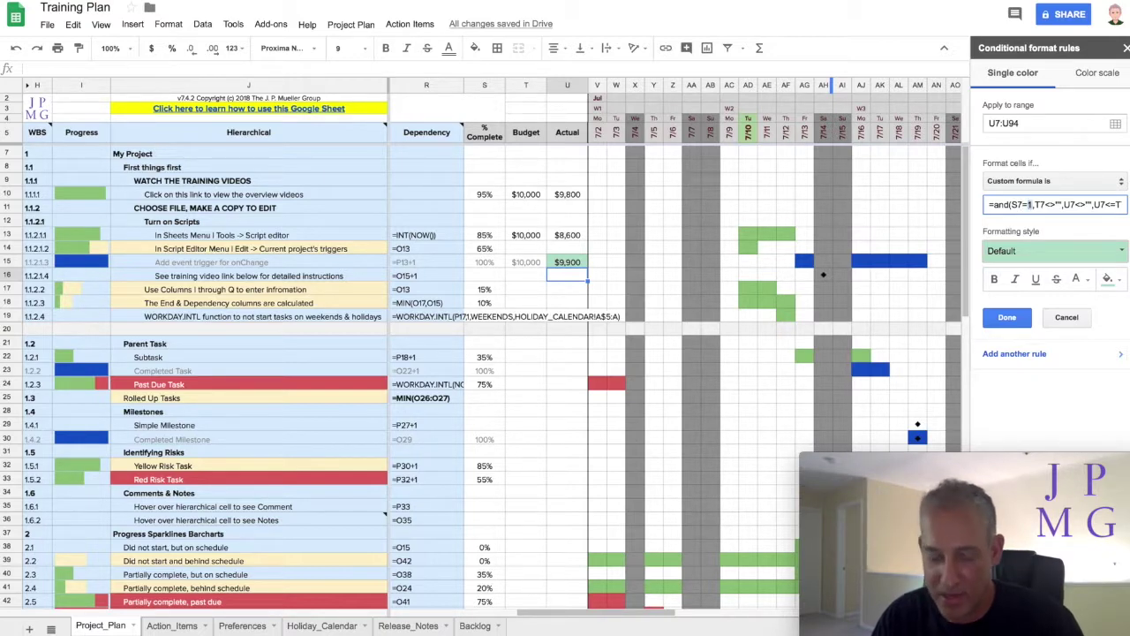
pyautogui.click(1030, 204)
pyautogui.press('BackSpace')
pyautogui.press('BackSpace')
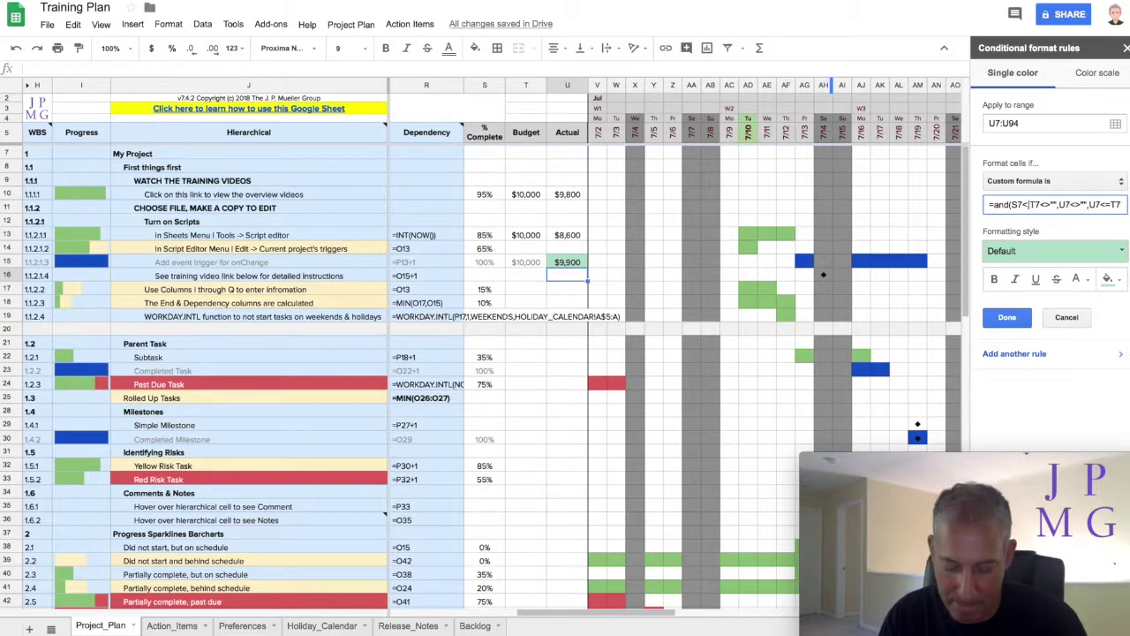
pyautogui.write('<>"",')
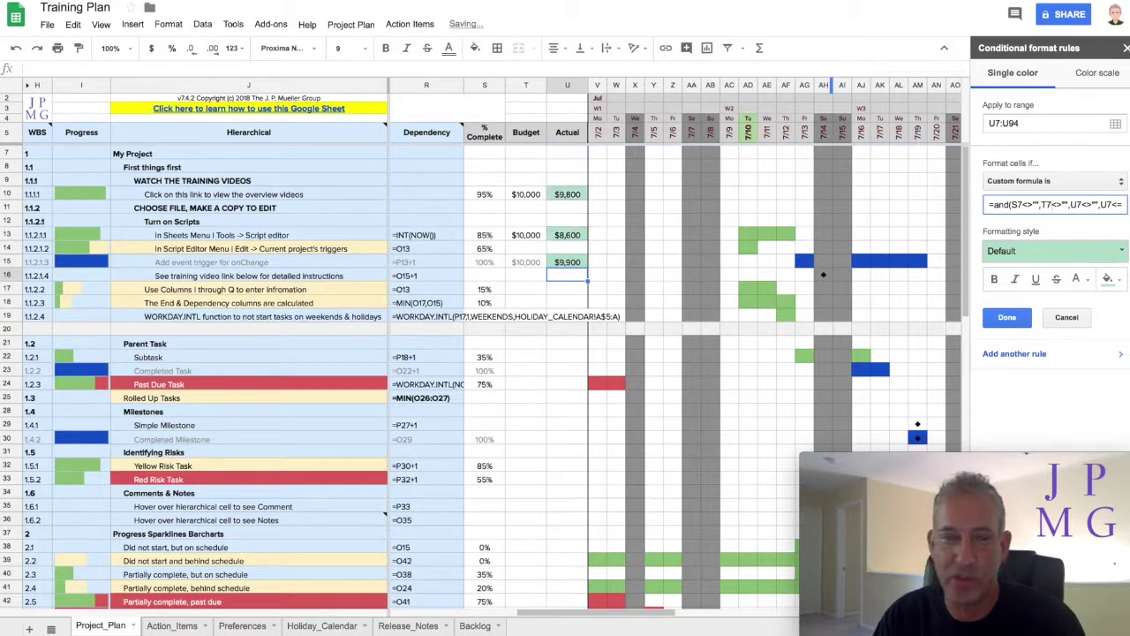
pyautogui.click(1082, 204)
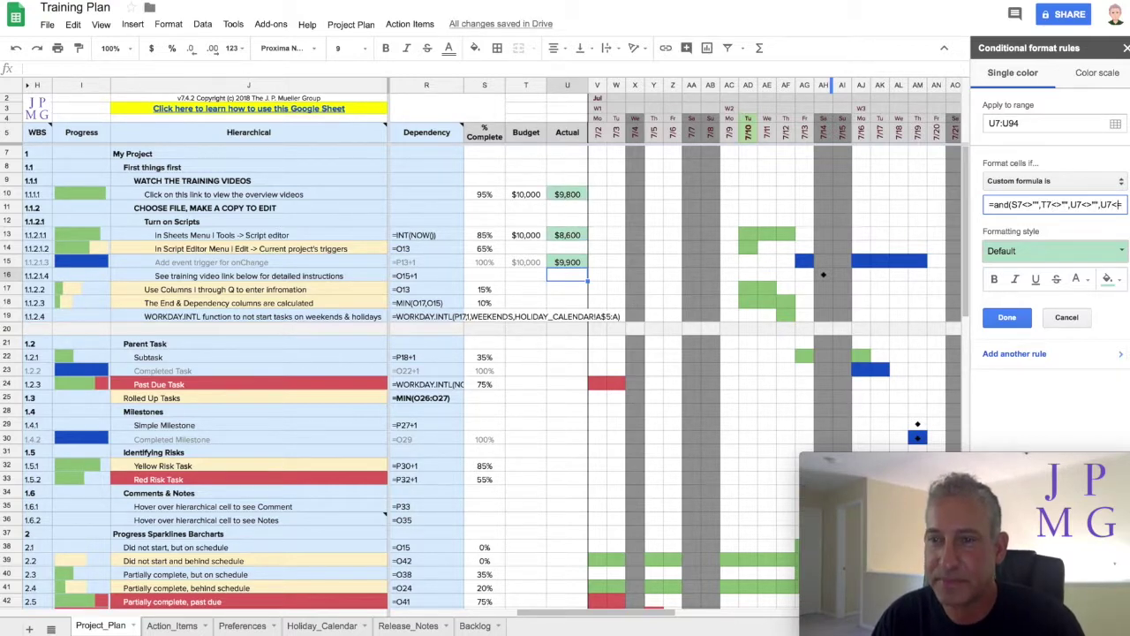
pyautogui.click(1111, 204)
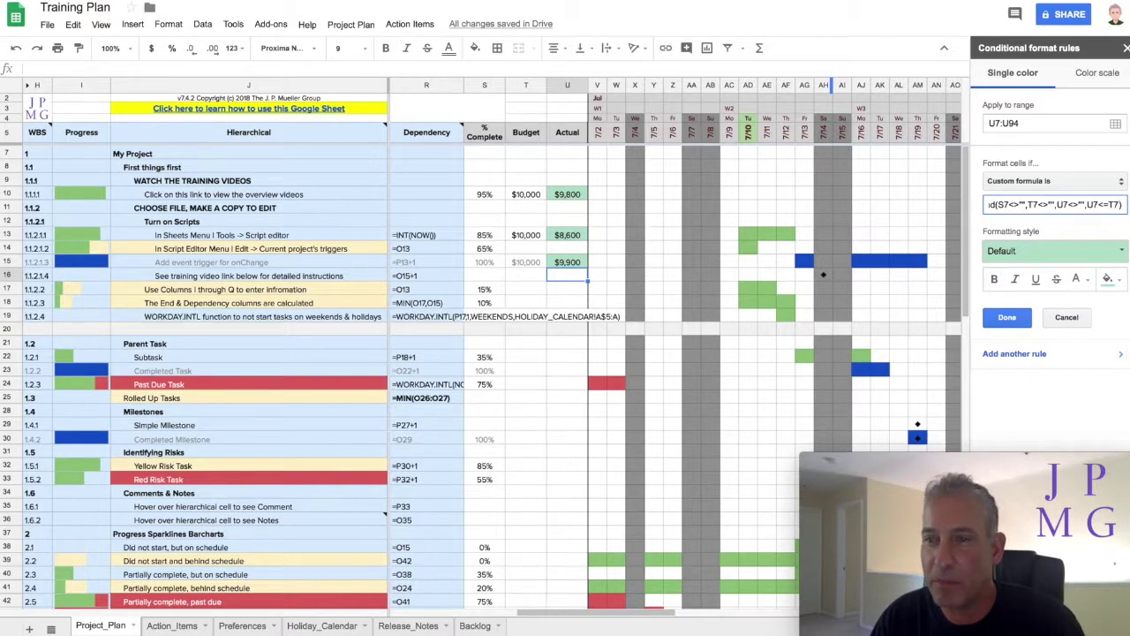
pyautogui.moveTo(1120, 204); pyautogui.dragTo(1087, 204)
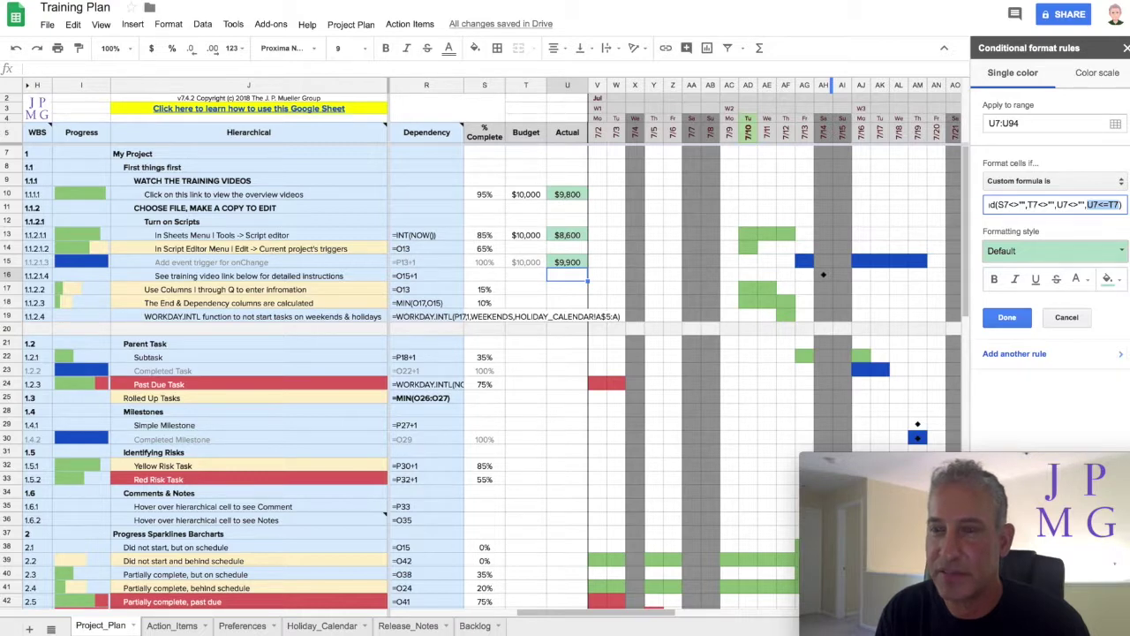
pyautogui.write('u7/t7')
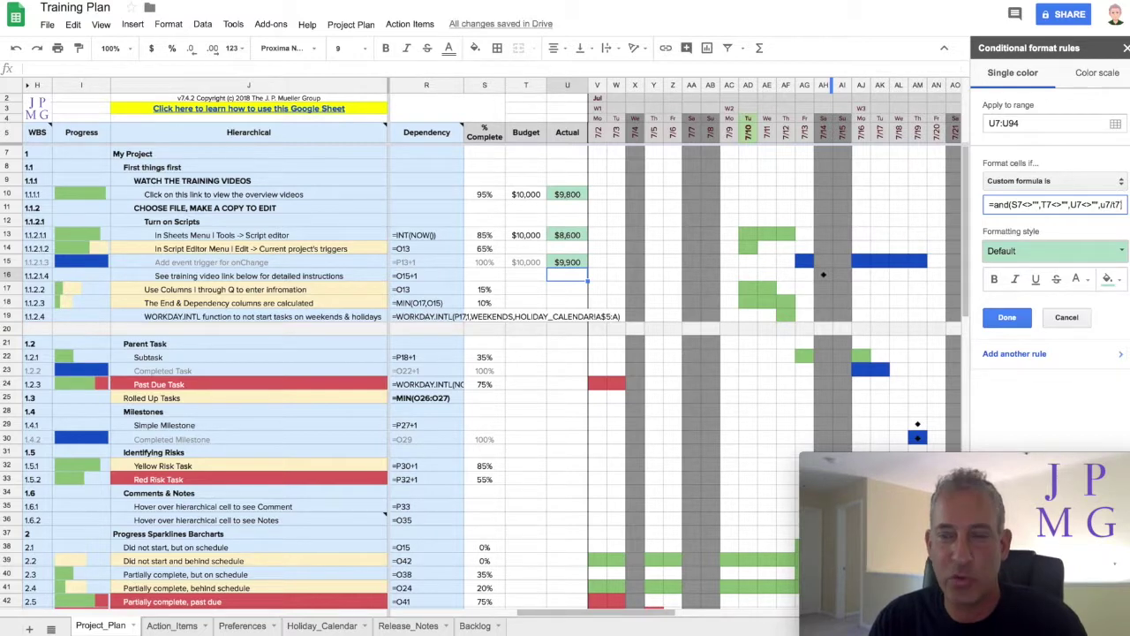
pyautogui.write(')')
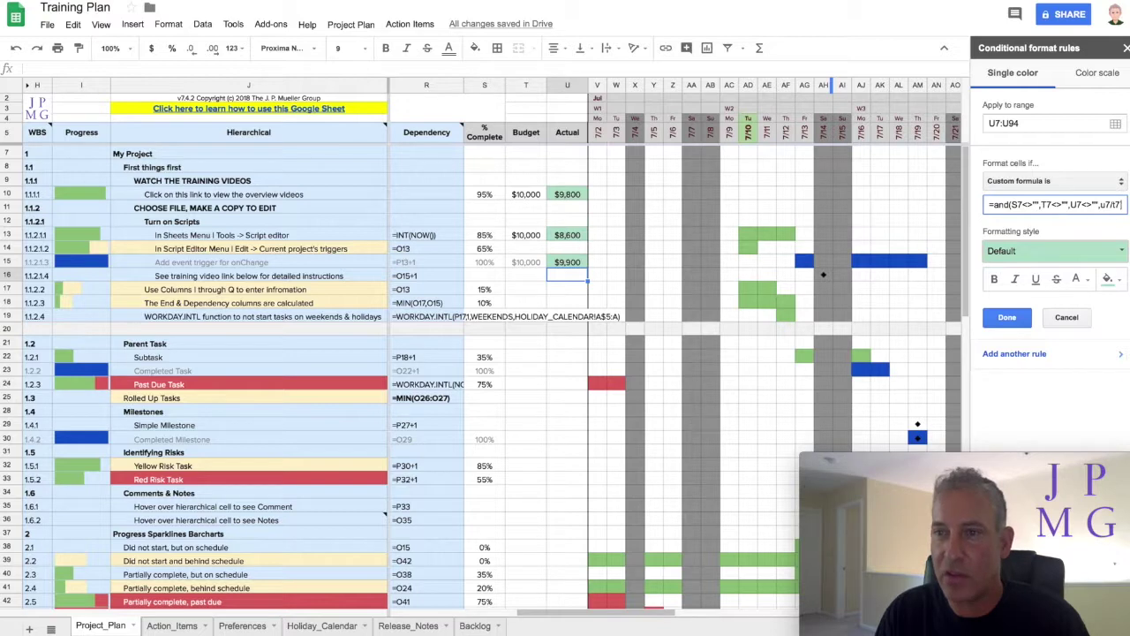
pyautogui.write('>')
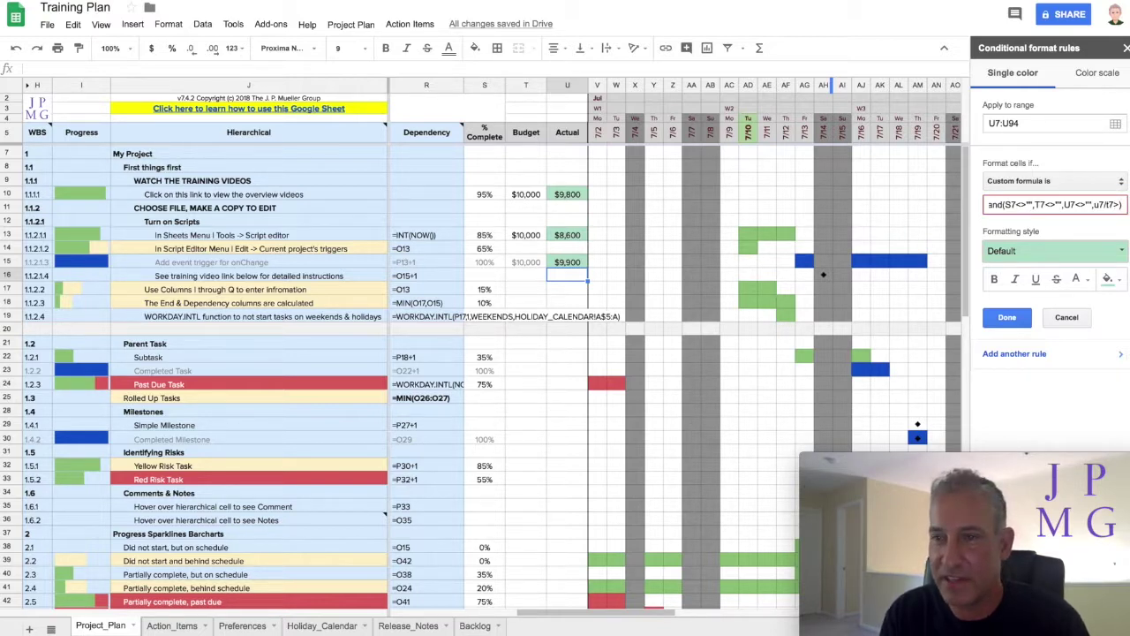
pyautogui.write('s7+')
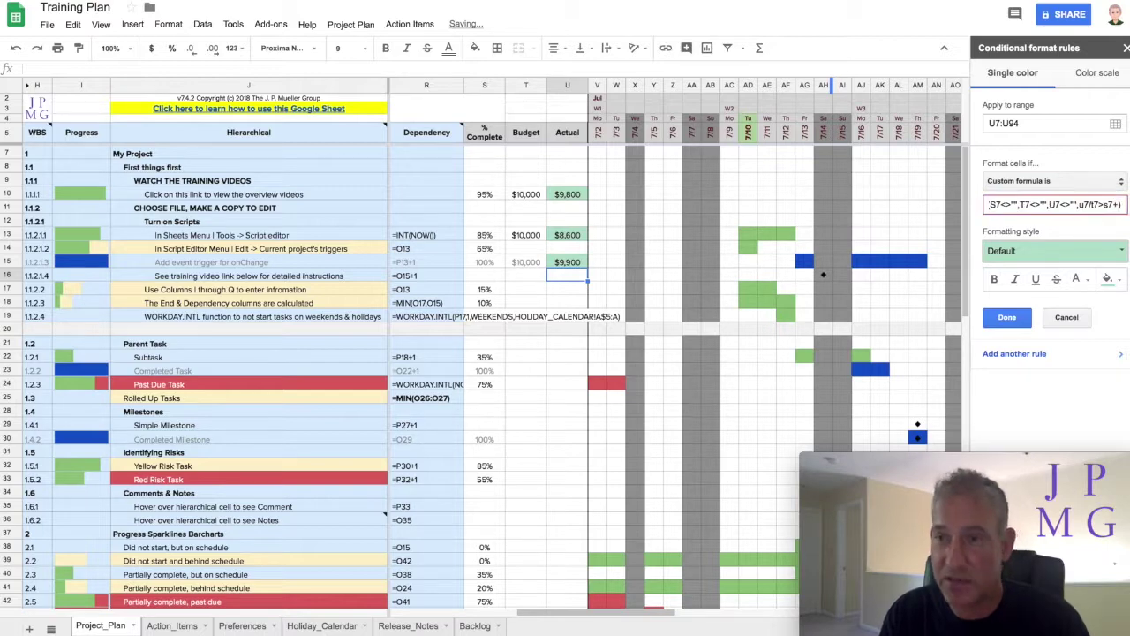
pyautogui.write('.03')
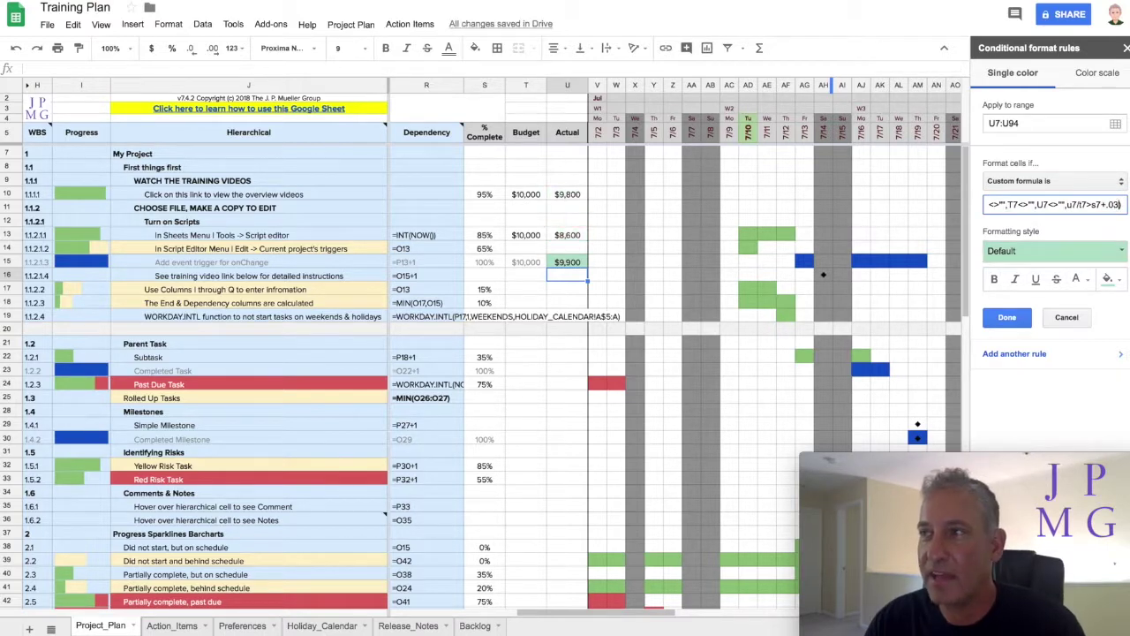
# Step: Give the new rule the red preset style and save it
pyautogui.click(1113, 254)
pyautogui.click(1102, 280)
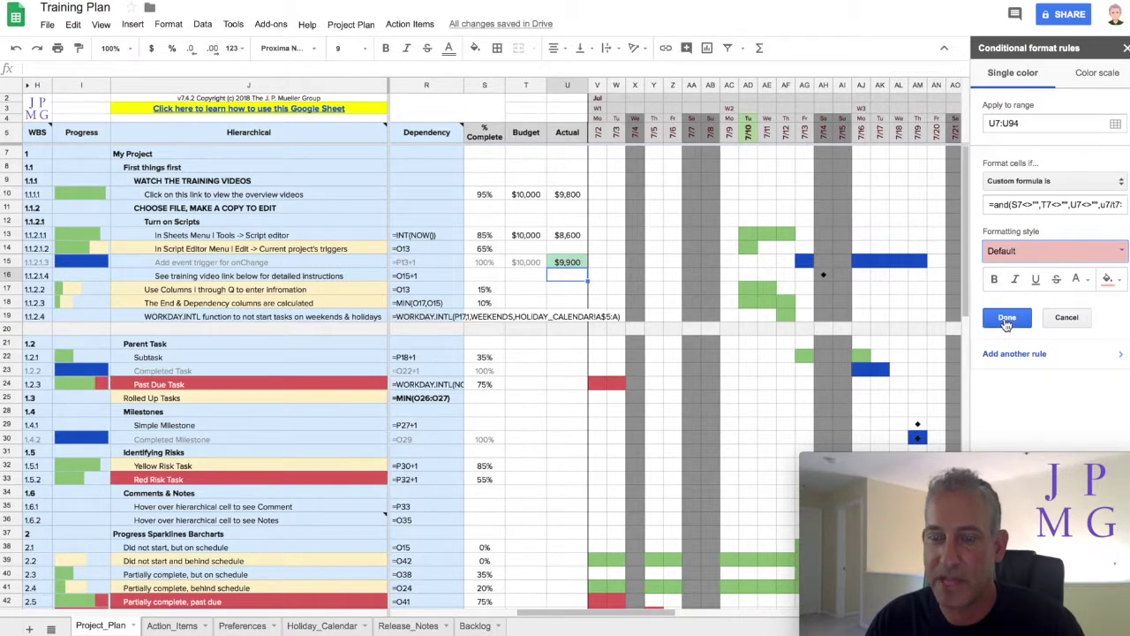
pyautogui.click(1007, 321)
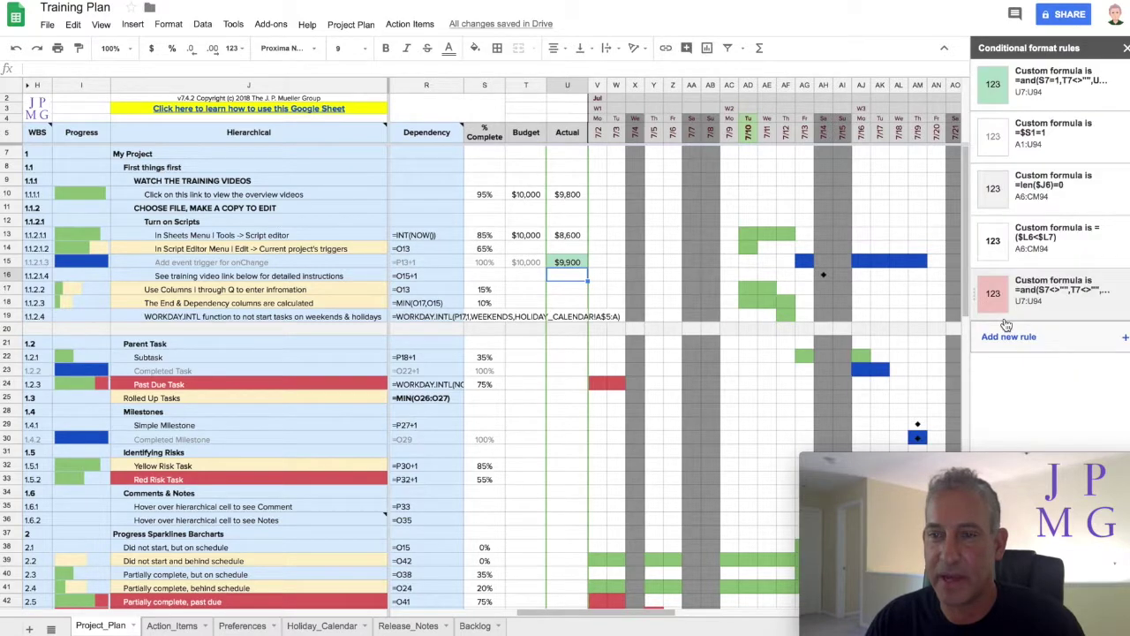
# Step: Move the red rule to second priority and change U10's Actual to $9,801
pyautogui.moveTo(974, 294); pyautogui.dragTo(966, 108)
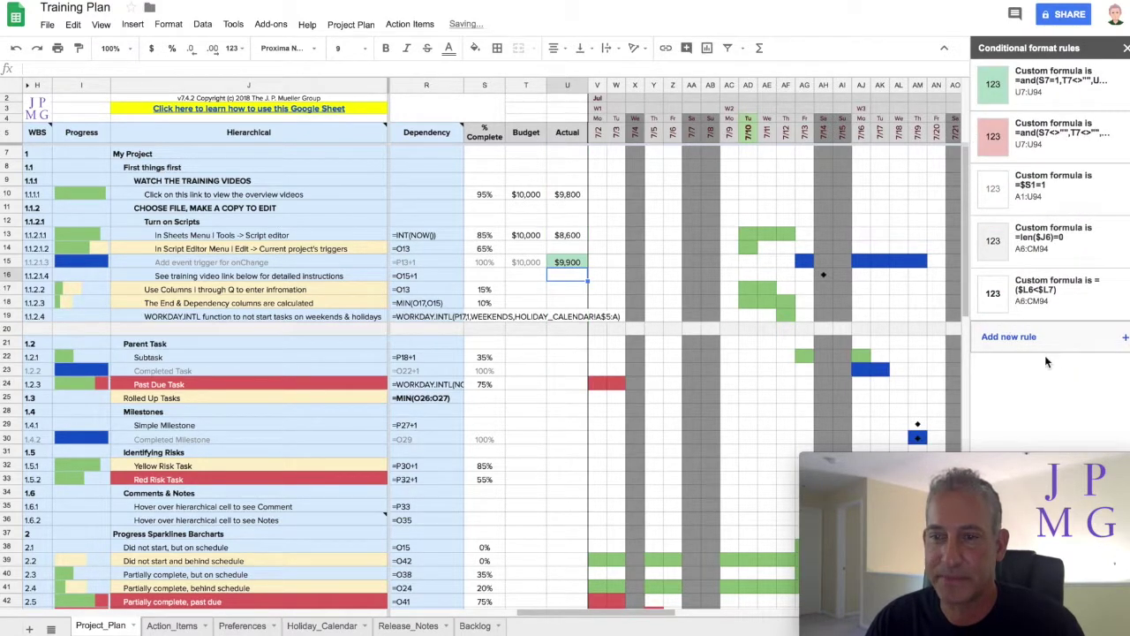
pyautogui.click(553, 231)
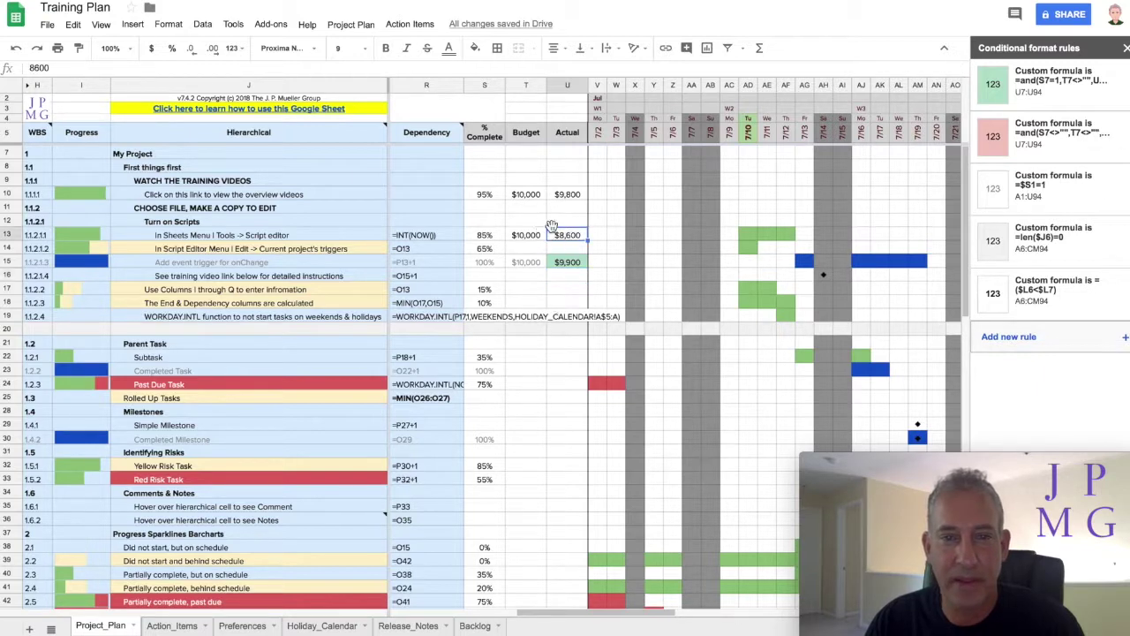
pyautogui.click(540, 198)
pyautogui.click(557, 198)
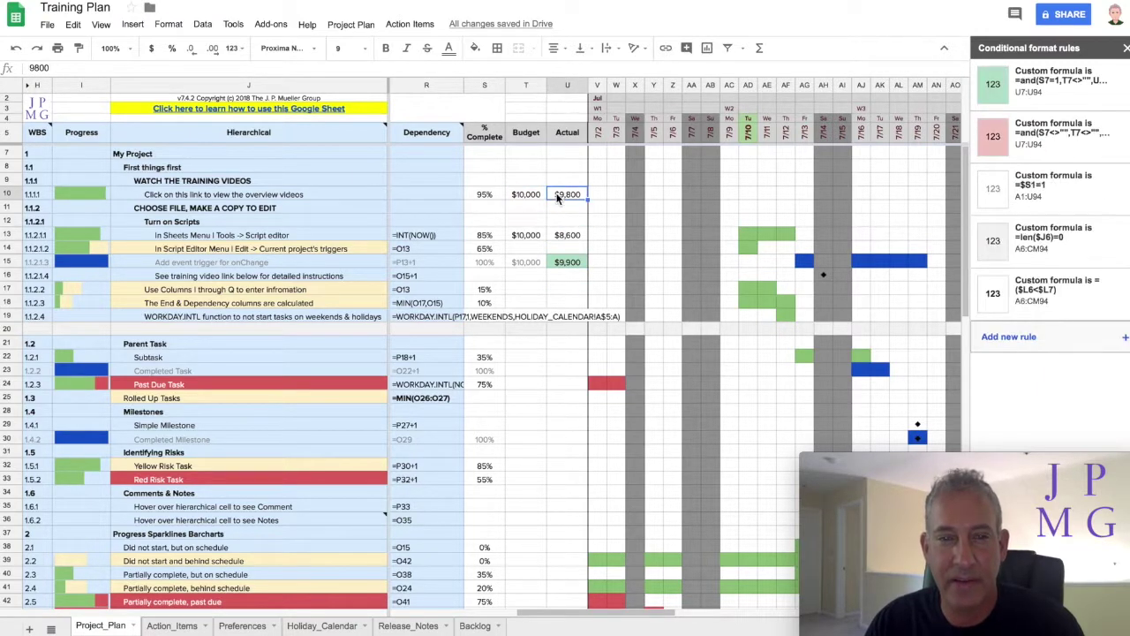
pyautogui.write('9,80')
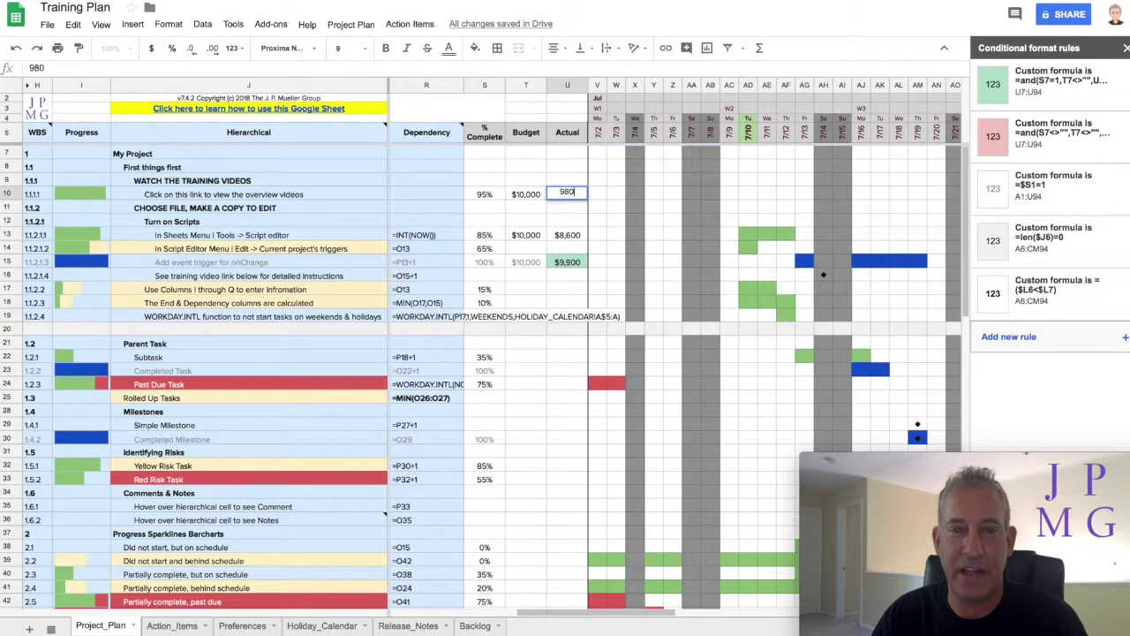
pyautogui.write('1')
pyautogui.press('Return')
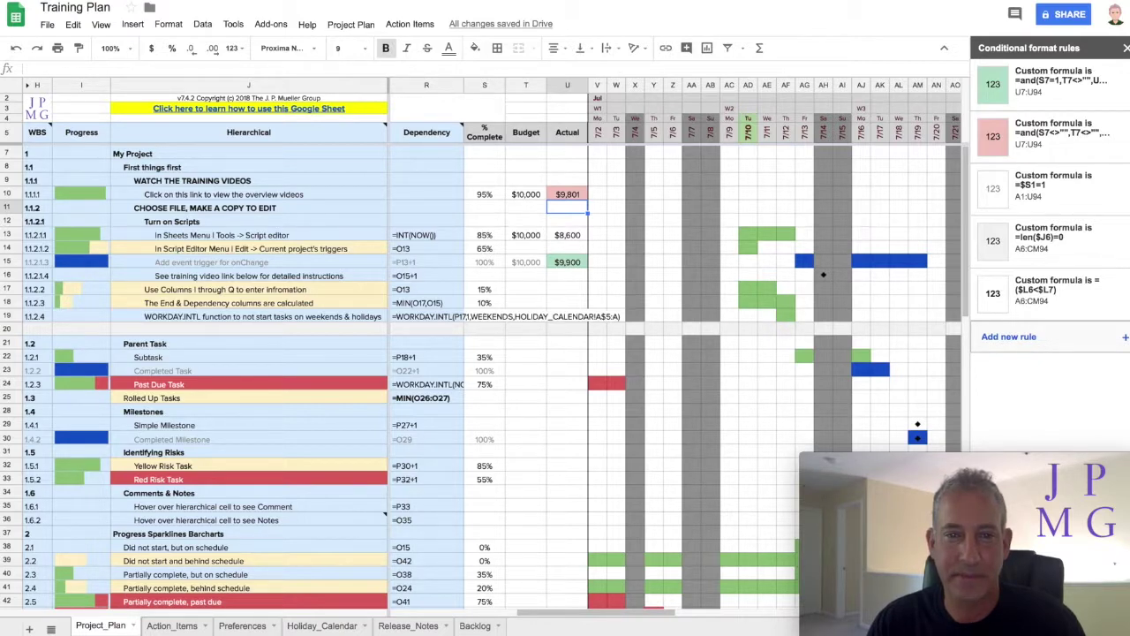
# Step: Edit the rule's formula to test u7/t7<=s7+.03 and u7/t7>s7
pyautogui.click(1046, 123)
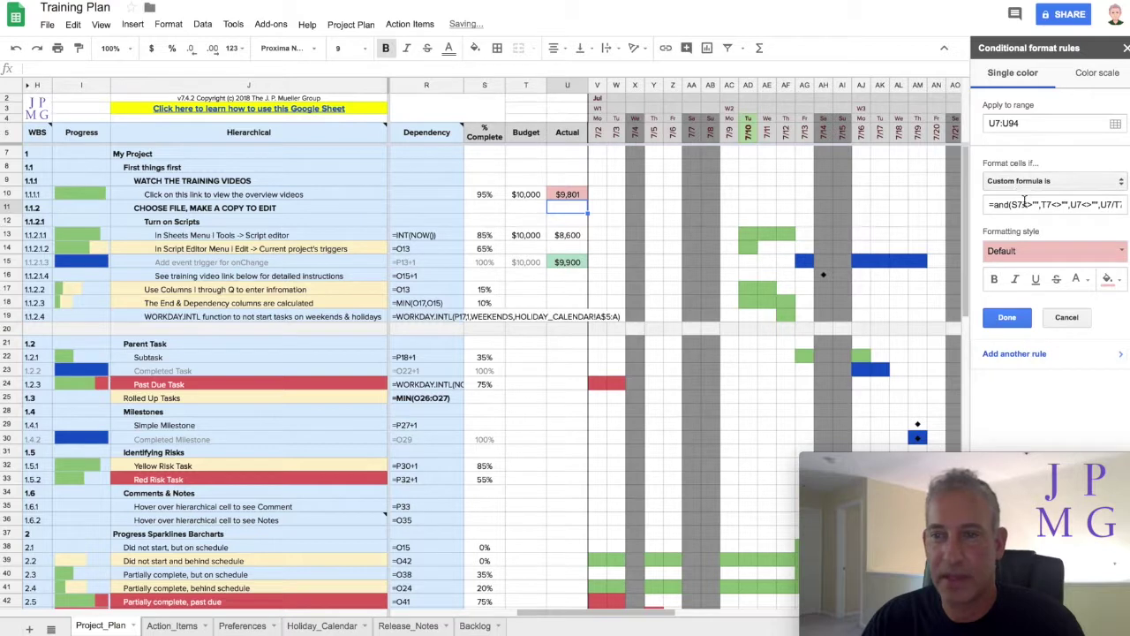
pyautogui.click(1071, 204)
pyautogui.moveTo(1071, 204); pyautogui.dragTo(990, 204)
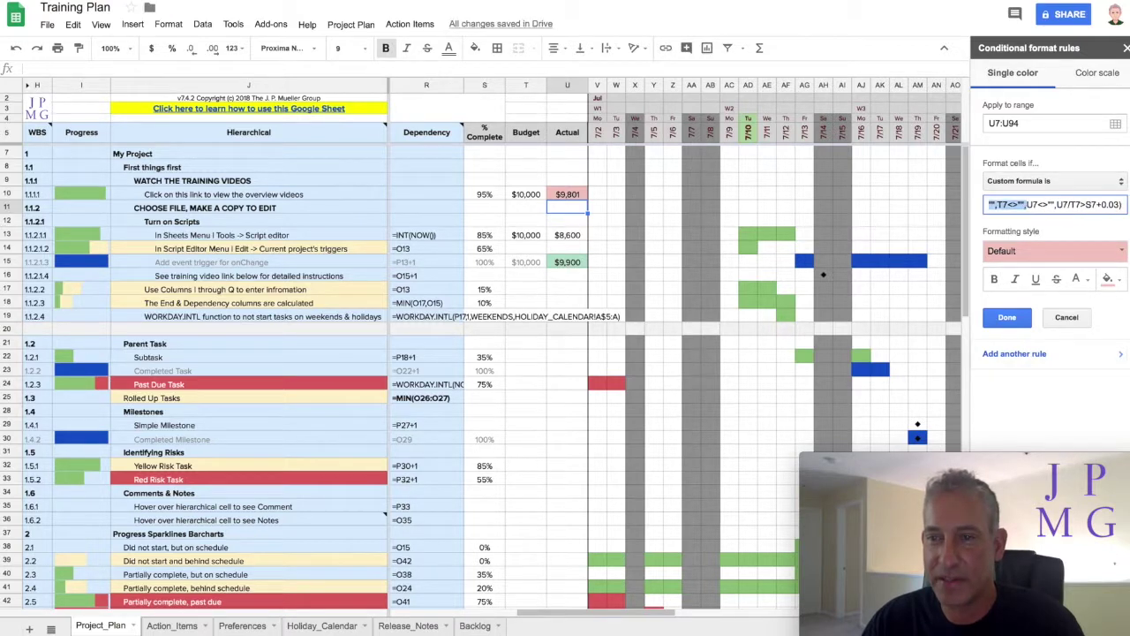
pyautogui.click(1100, 204)
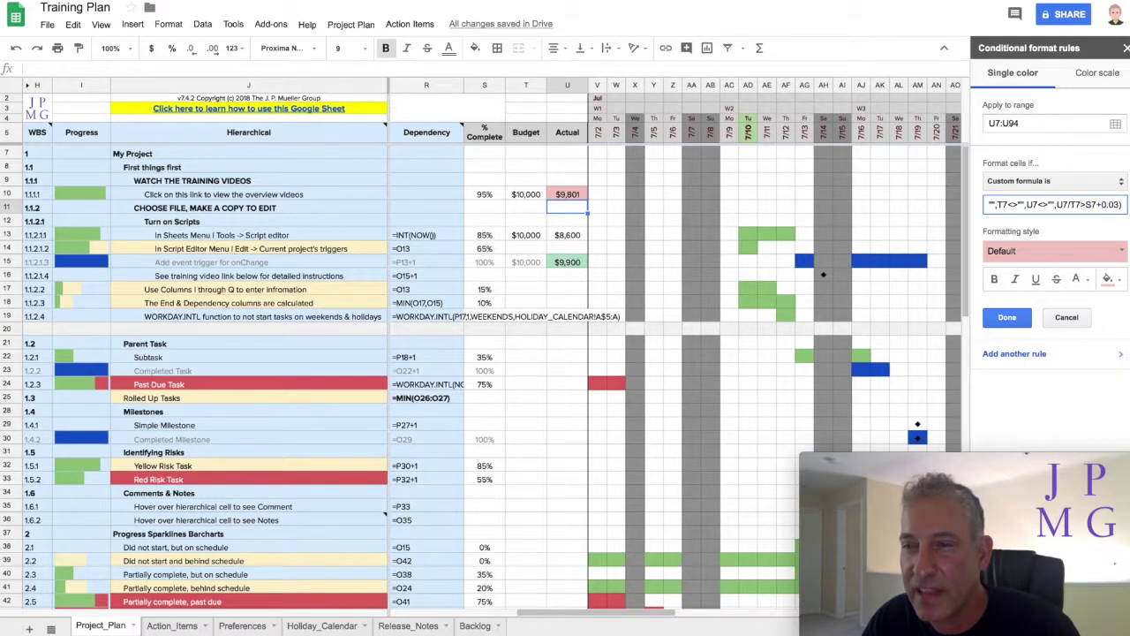
pyautogui.press('BackSpace')
pyautogui.write('<=')
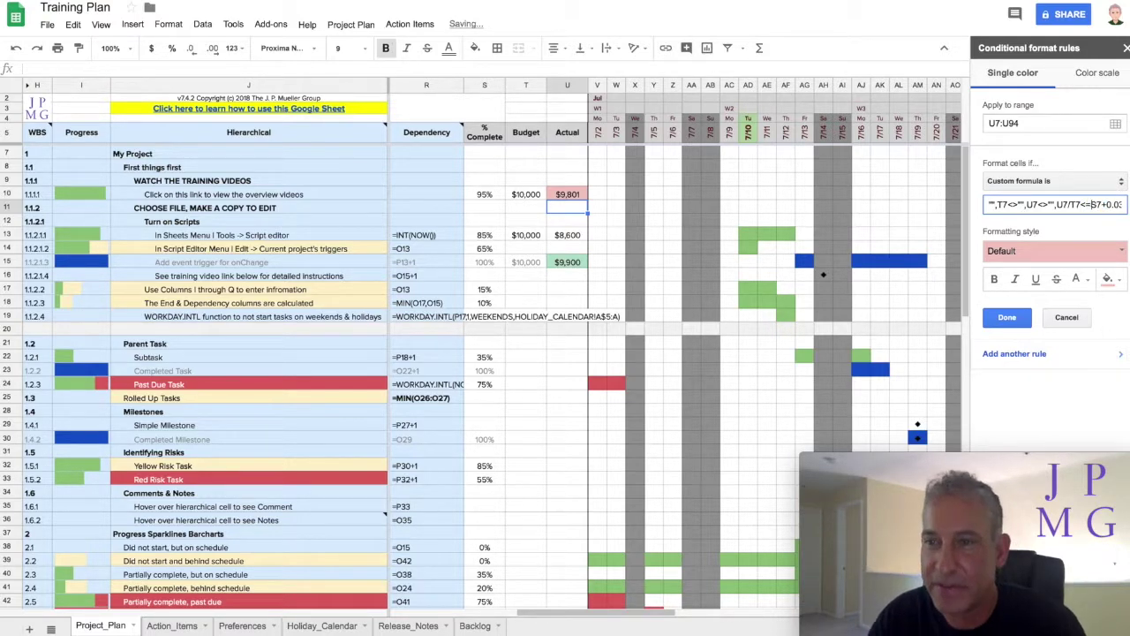
pyautogui.click(1118, 205)
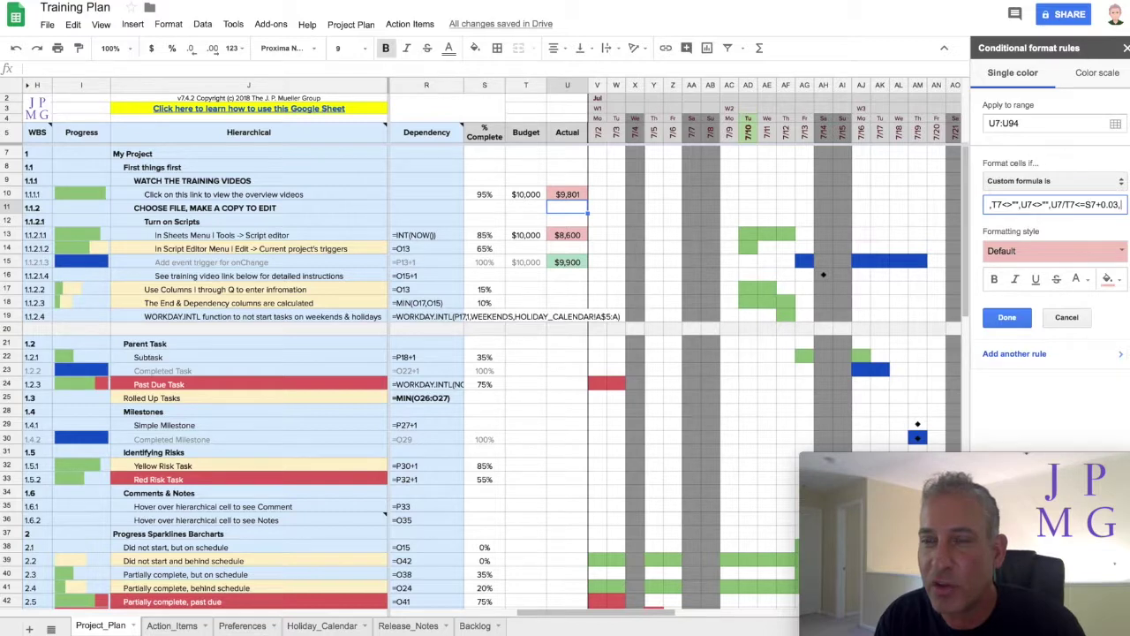
pyautogui.write('u7/t')
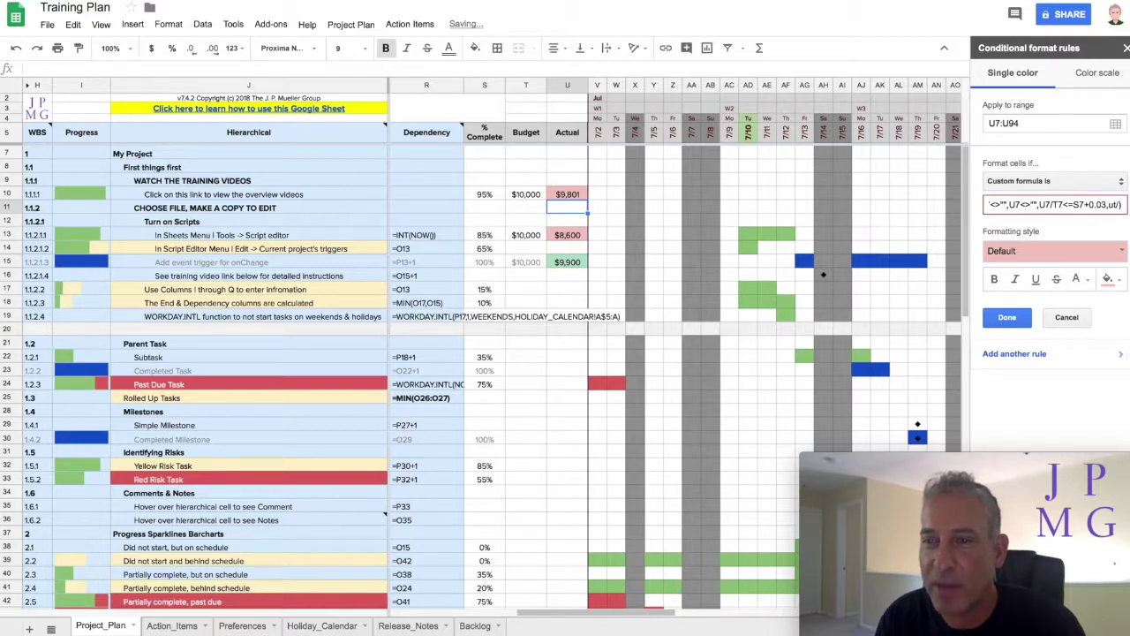
pyautogui.write('7)')
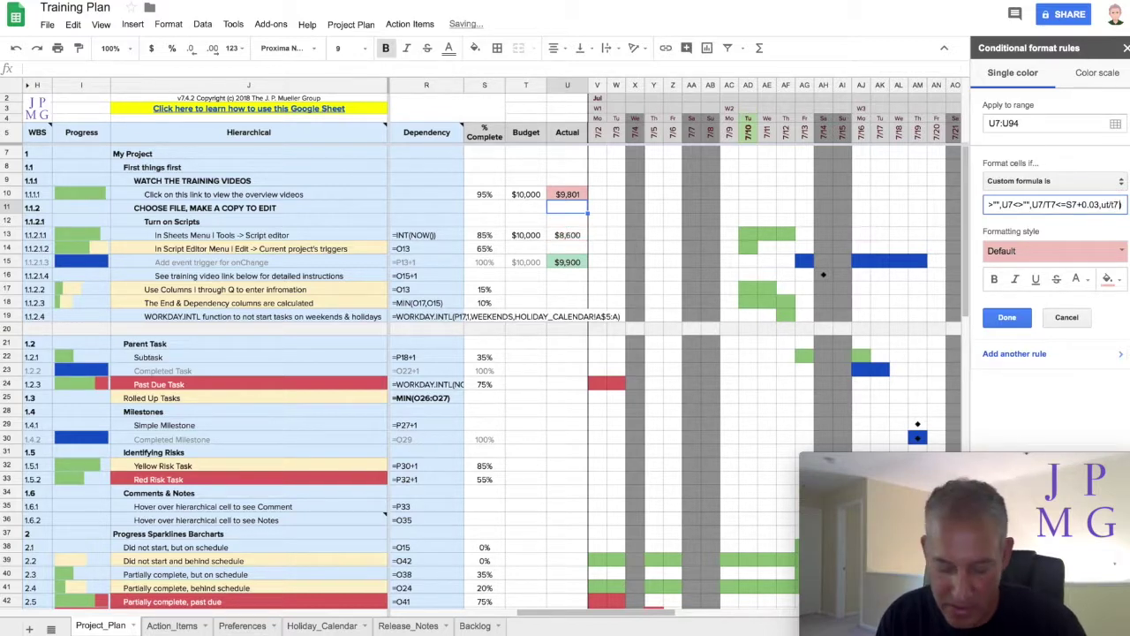
pyautogui.write('>s')
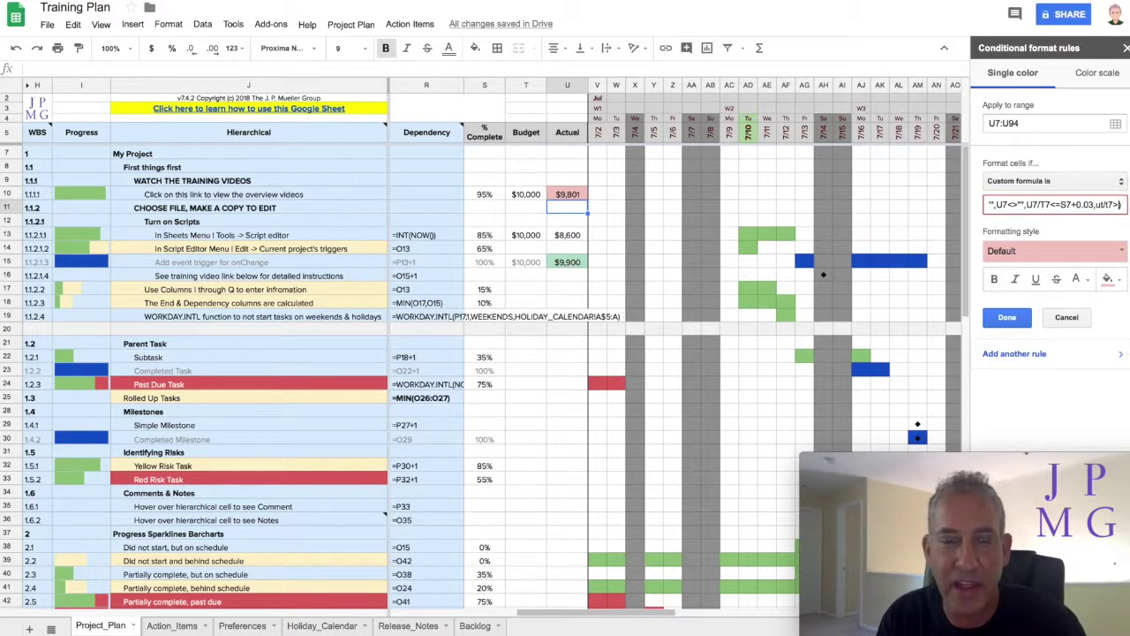
pyautogui.write('7')
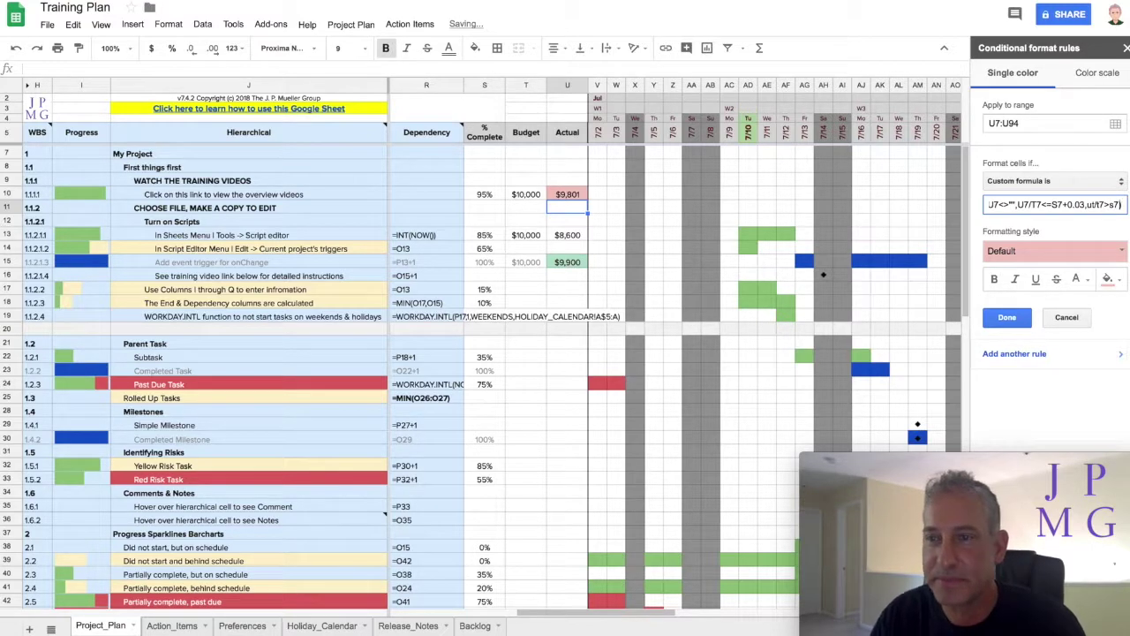
# Step: Apply the yellow preset style, save the rule, and move it to third place
pyautogui.click(1119, 252)
pyautogui.click(1070, 281)
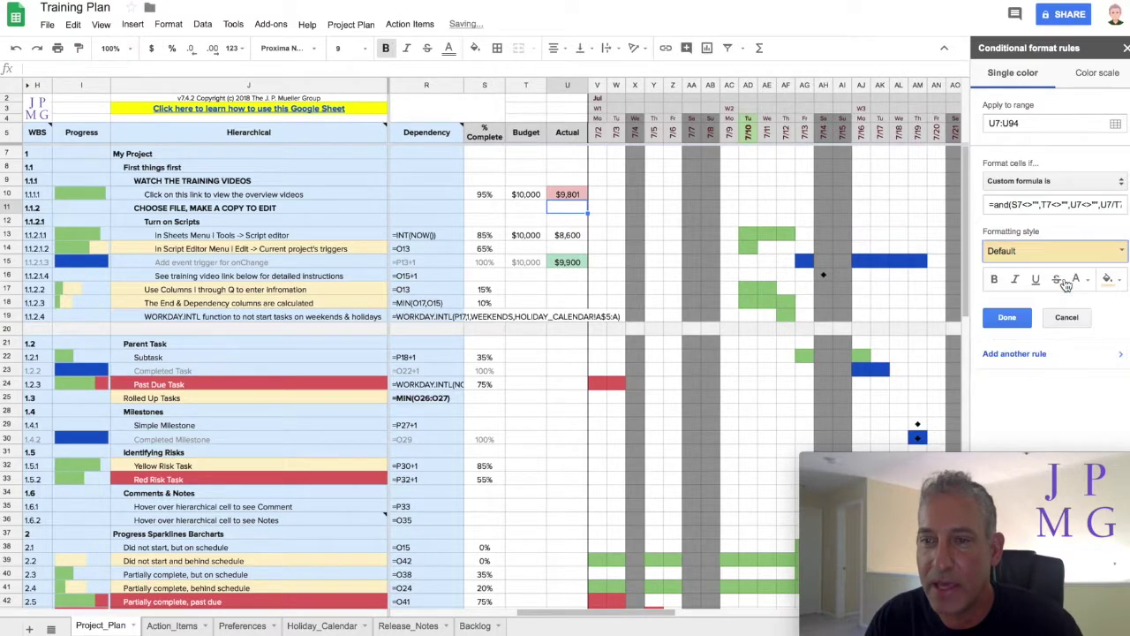
pyautogui.click(1031, 317)
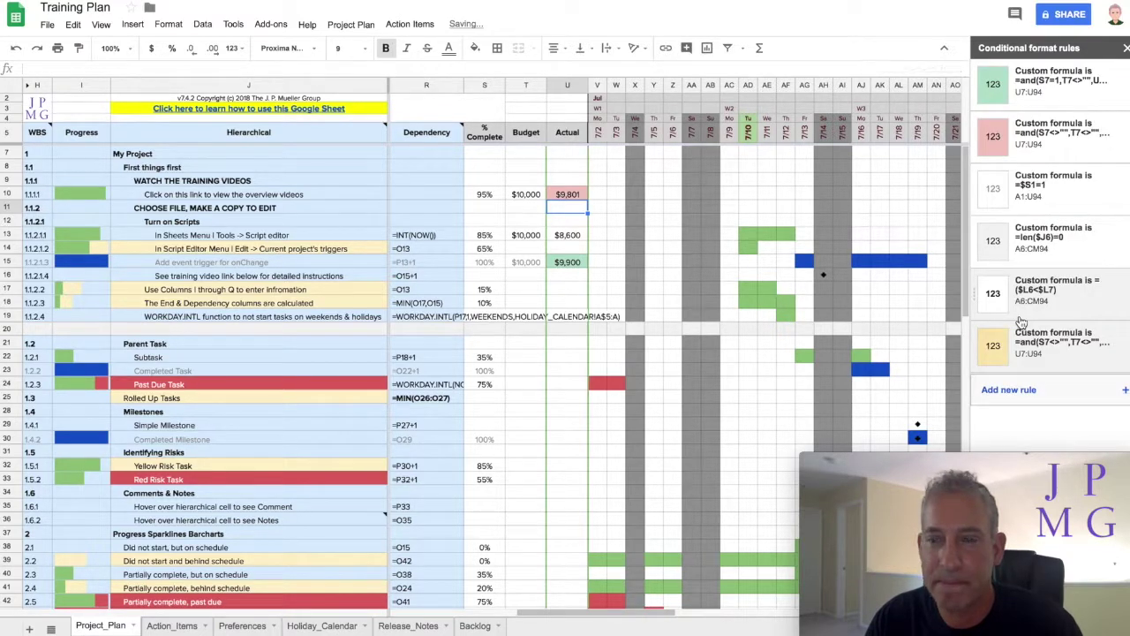
pyautogui.moveTo(979, 345); pyautogui.dragTo(987, 191)
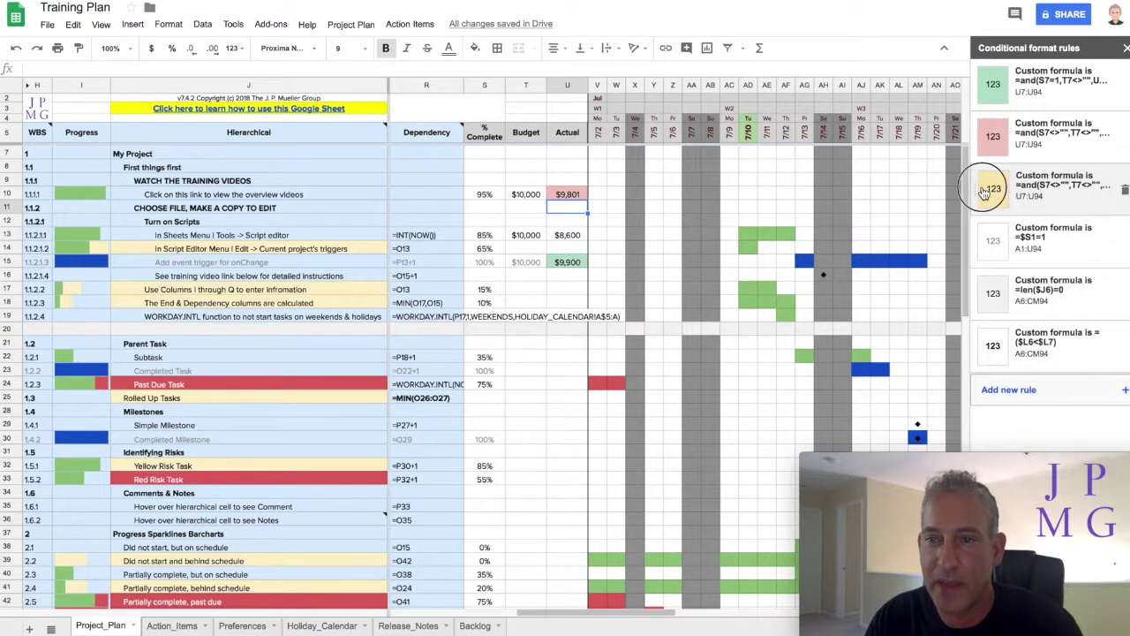
# Step: Test the yellow rule by entering $8,500, then $8,501, as U13's Actual
pyautogui.click(570, 236)
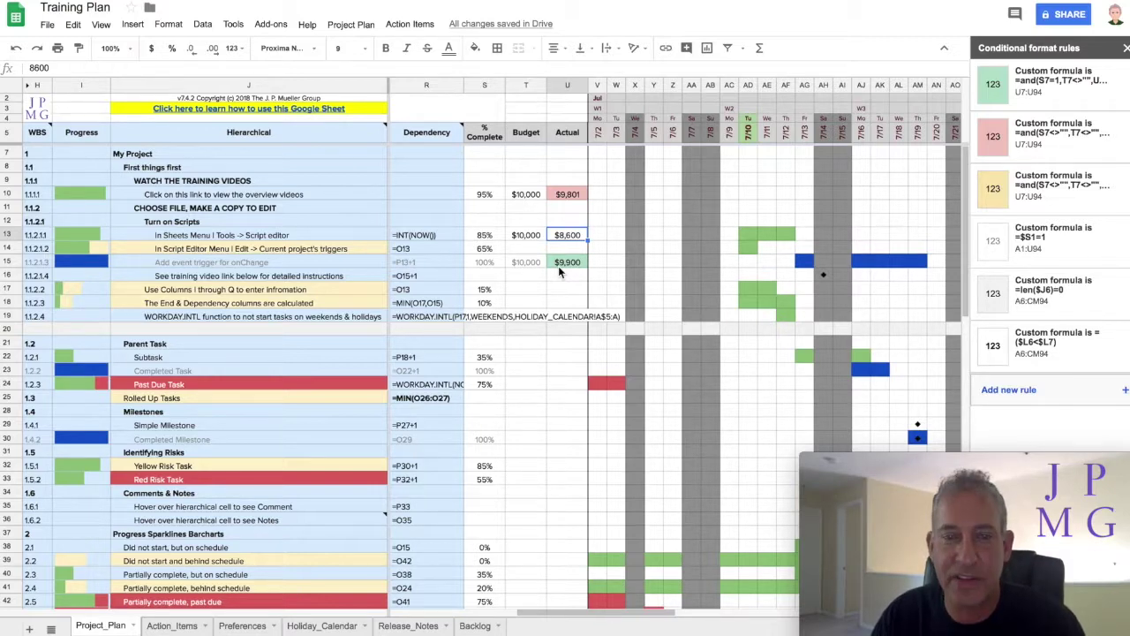
pyautogui.write('8500')
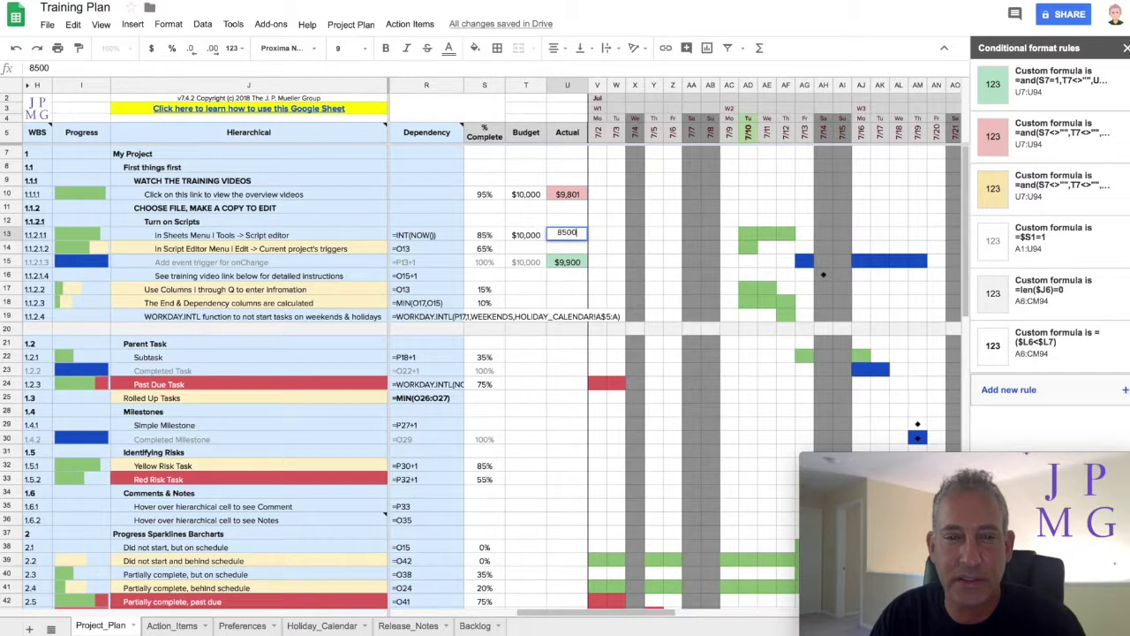
pyautogui.press('Return')
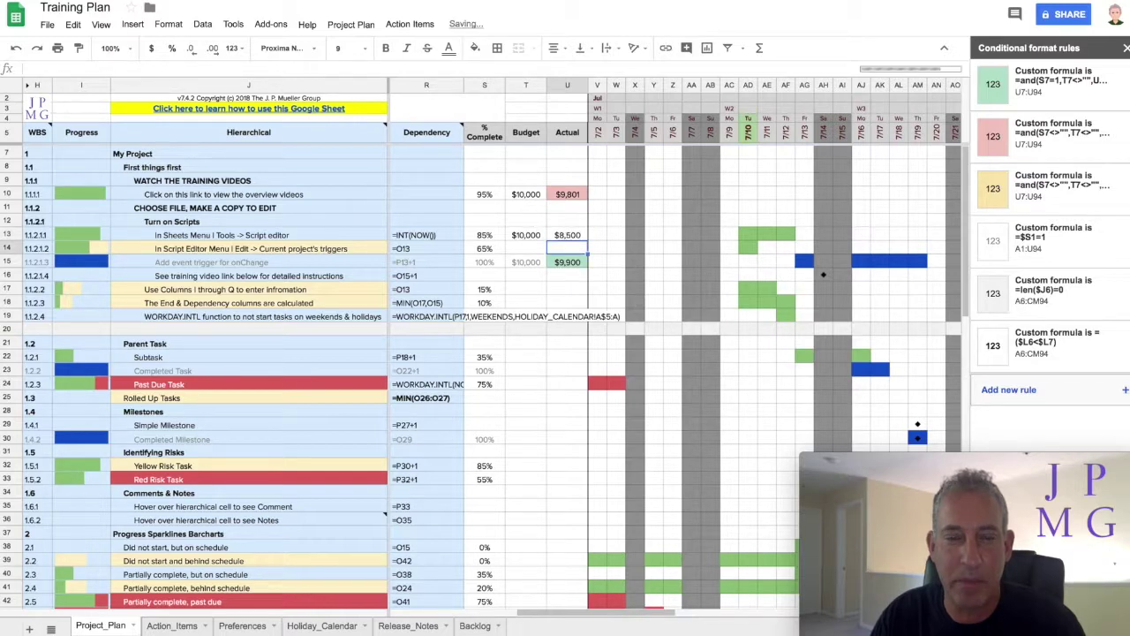
pyautogui.click(566, 235)
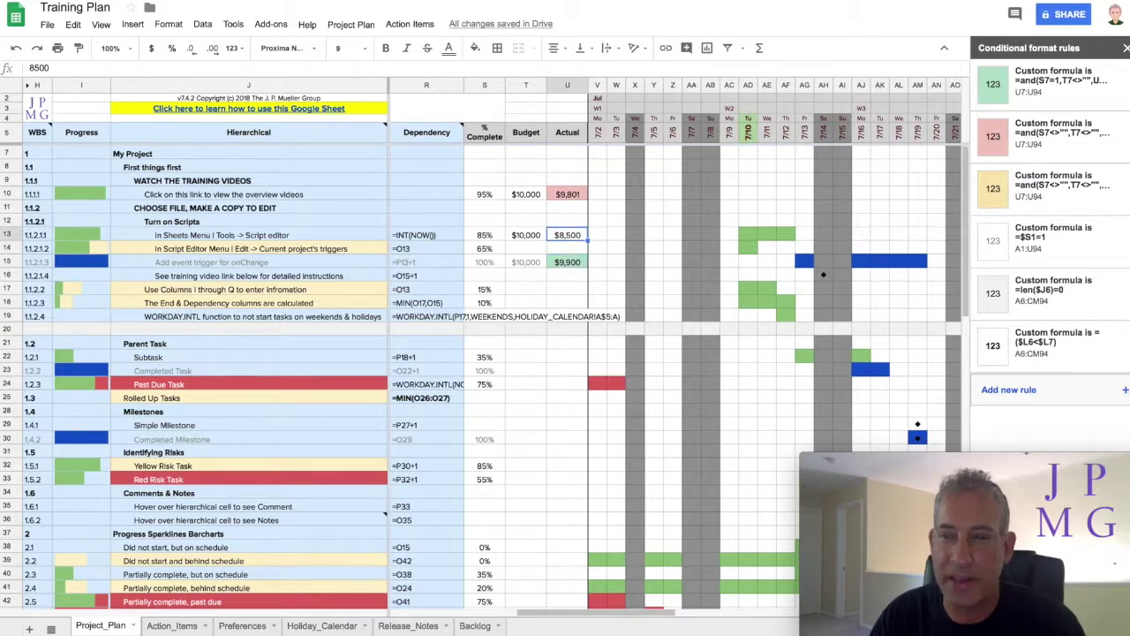
pyautogui.write('8501')
pyautogui.press('Return')
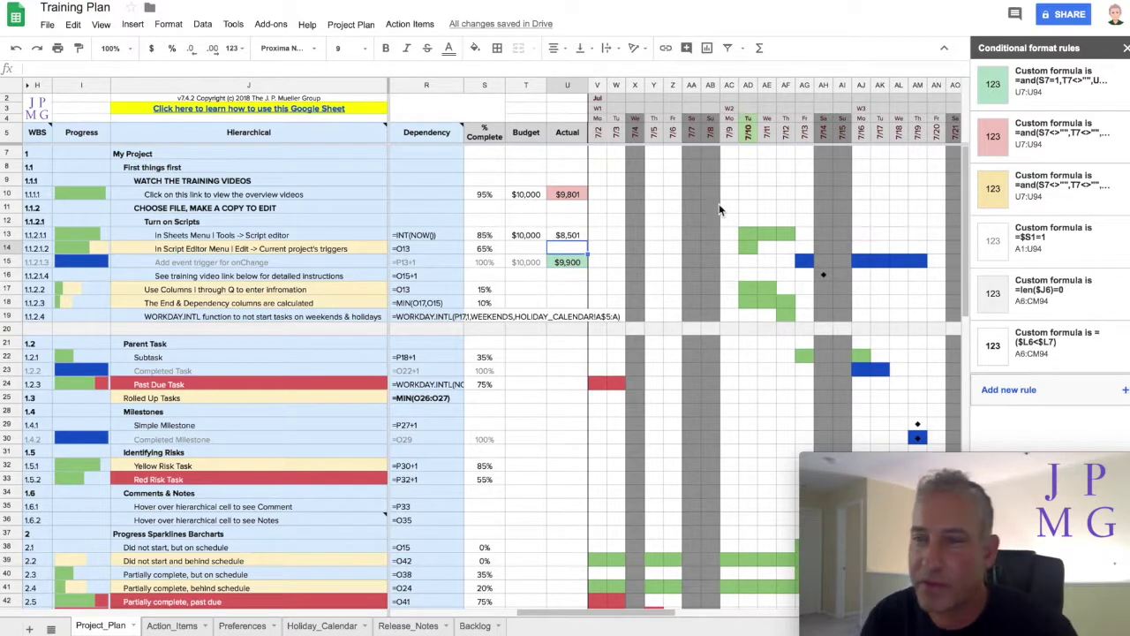
# Step: Correct the yellow rule's formula from ut/ to u7/ and save the rule
pyautogui.click(1075, 180)
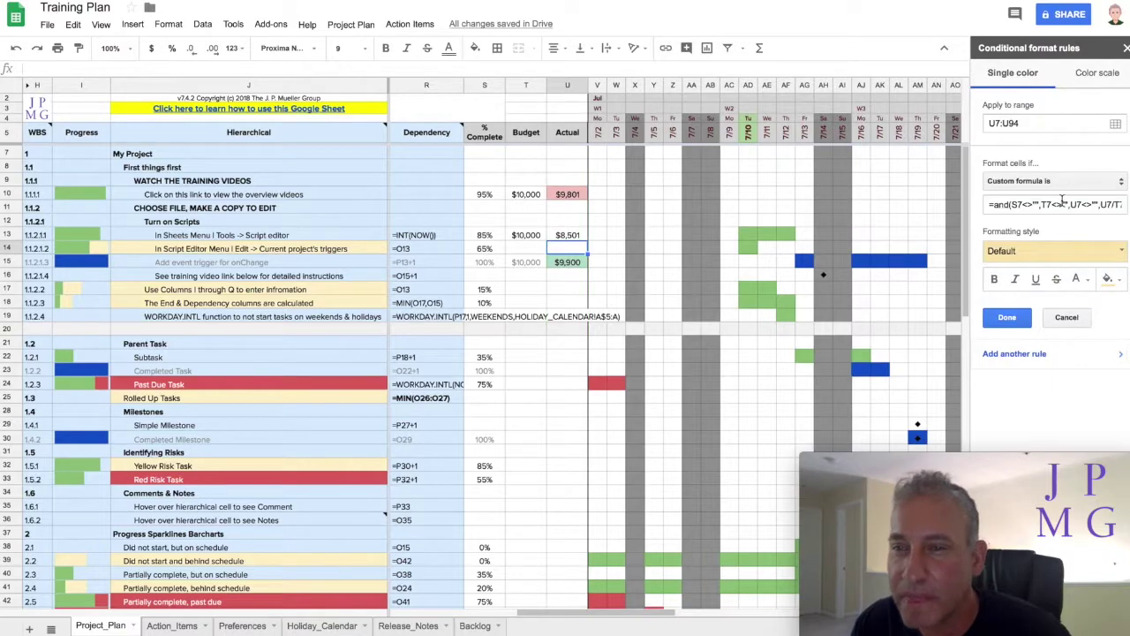
pyautogui.tripleClick(1079, 205)
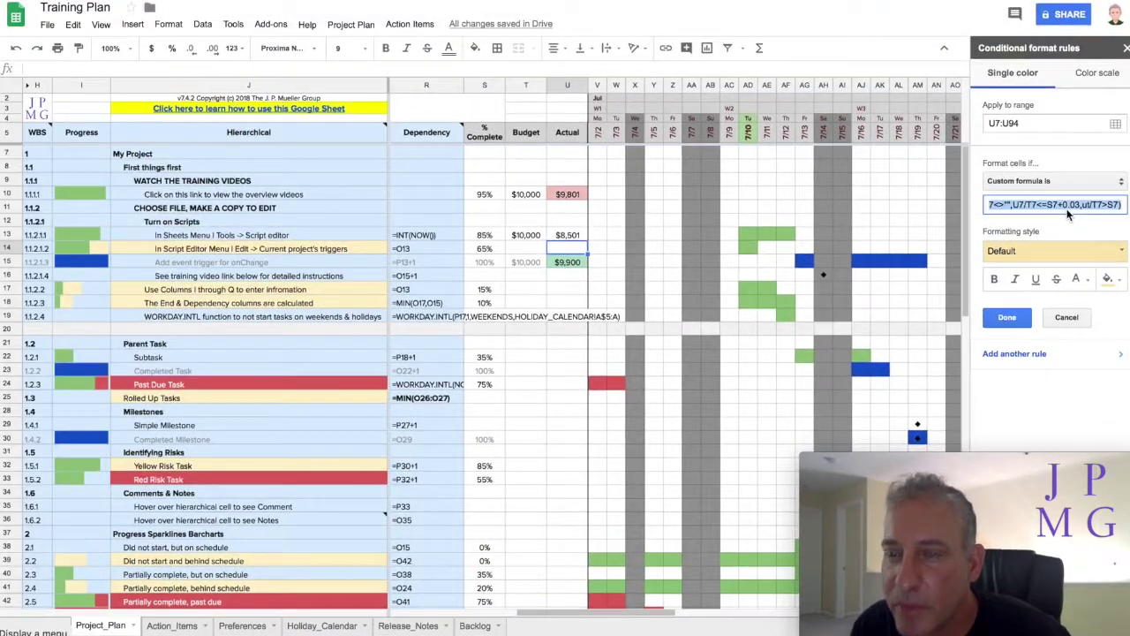
pyautogui.rightClick(1086, 210)
pyautogui.click(1100, 229)
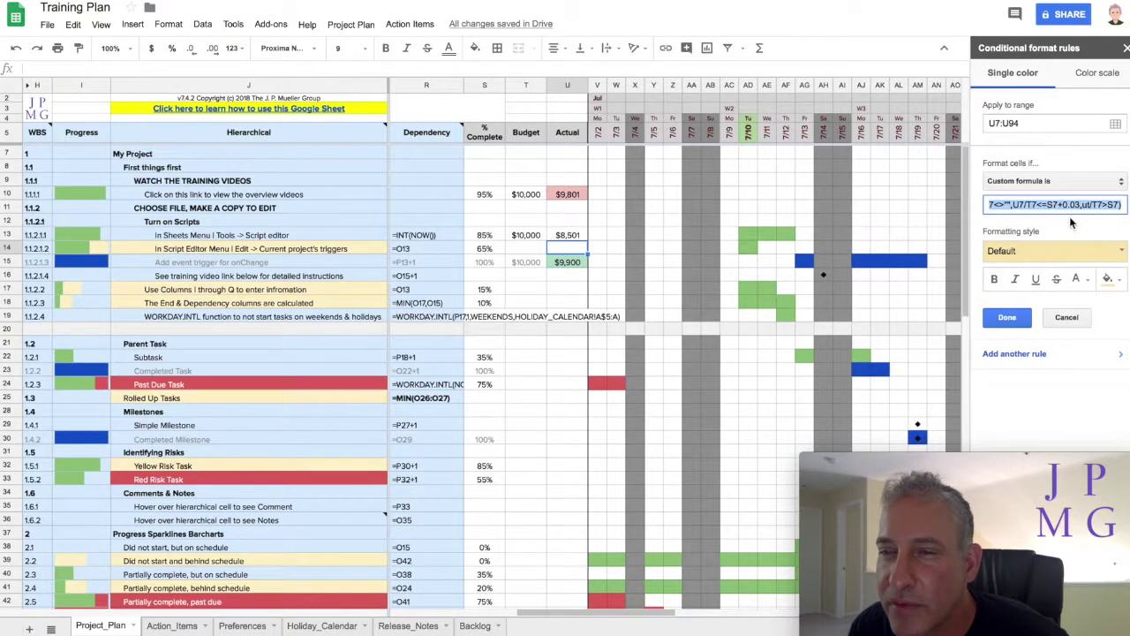
pyautogui.click(1095, 204)
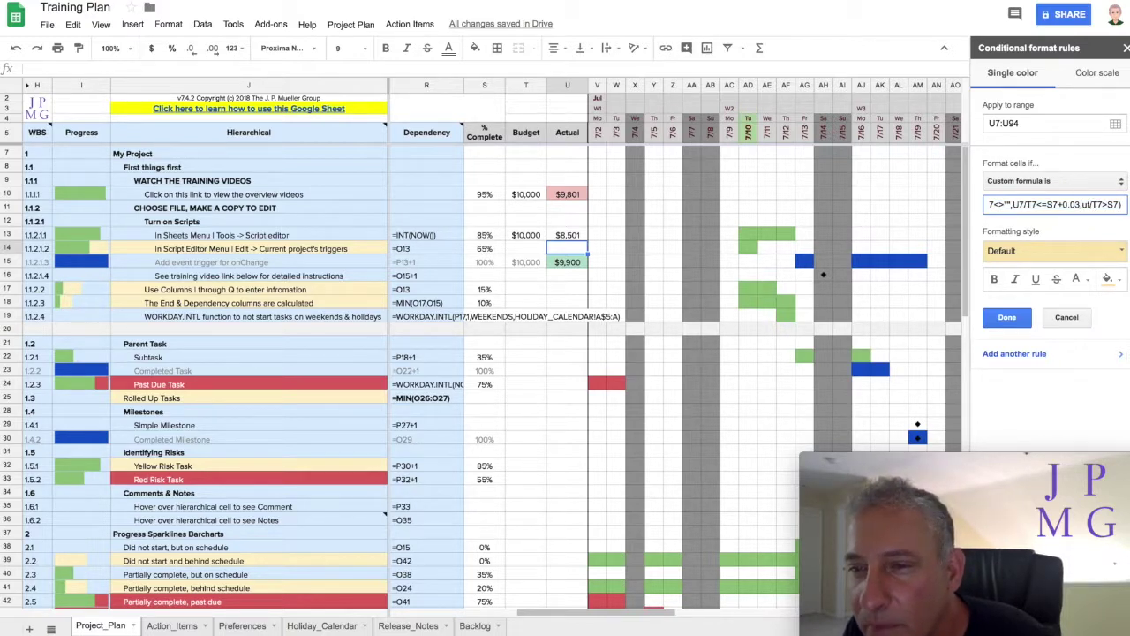
pyautogui.press('BackSpace')
pyautogui.press('BackSpace')
pyautogui.write('7/')
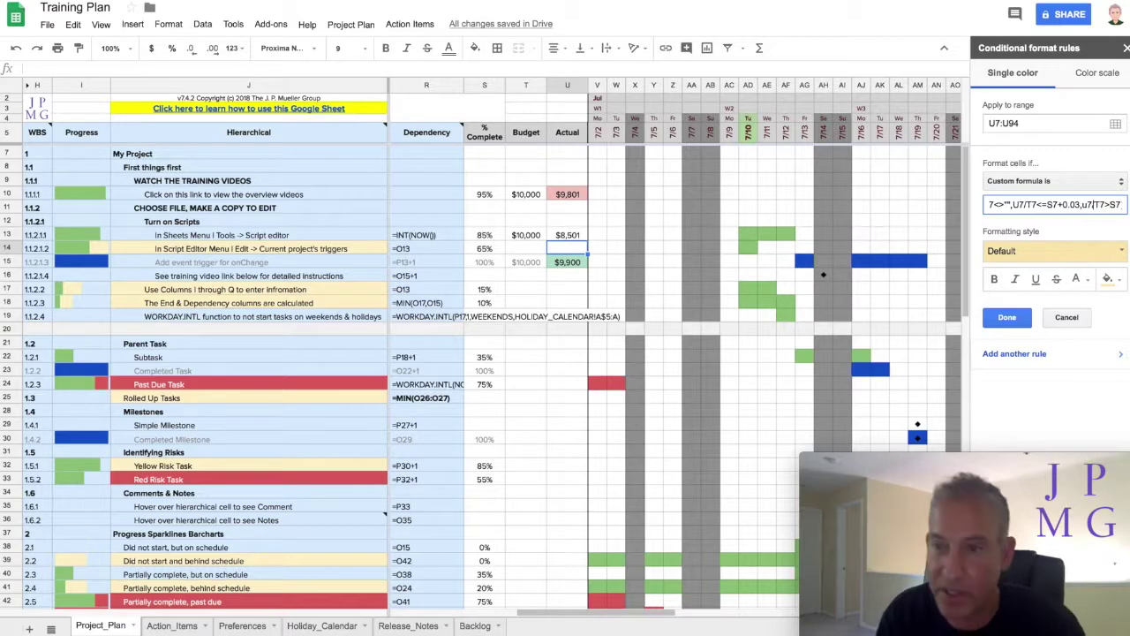
pyautogui.click(1029, 320)
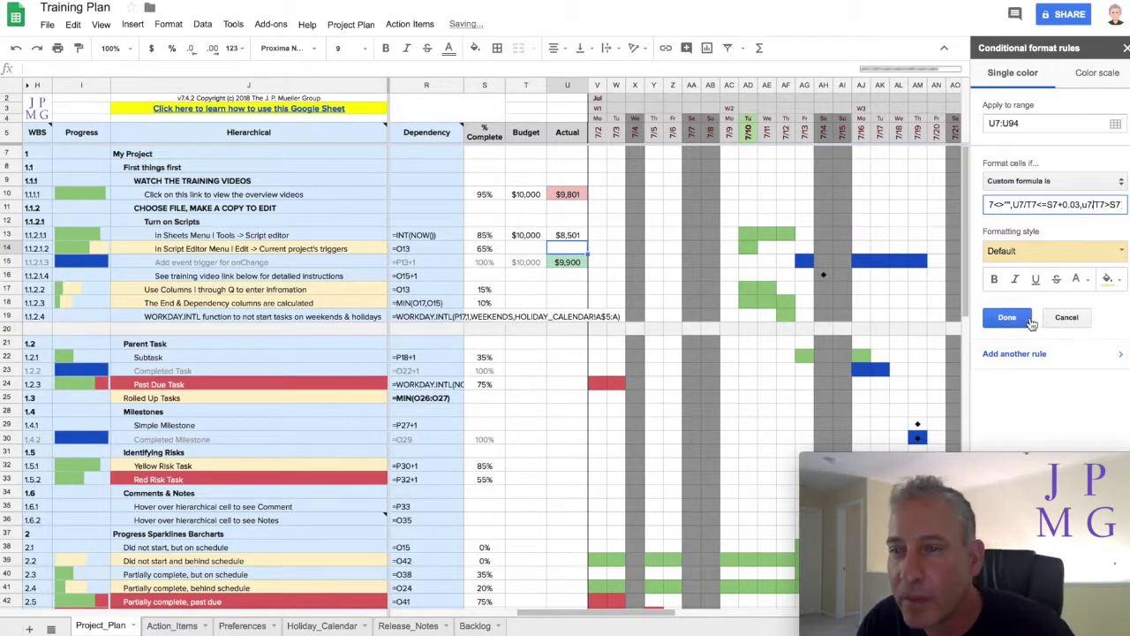
# Step: Change the U13 Actual value to 8600 so it stays yellow under the corrected rule
pyautogui.click(569, 235)
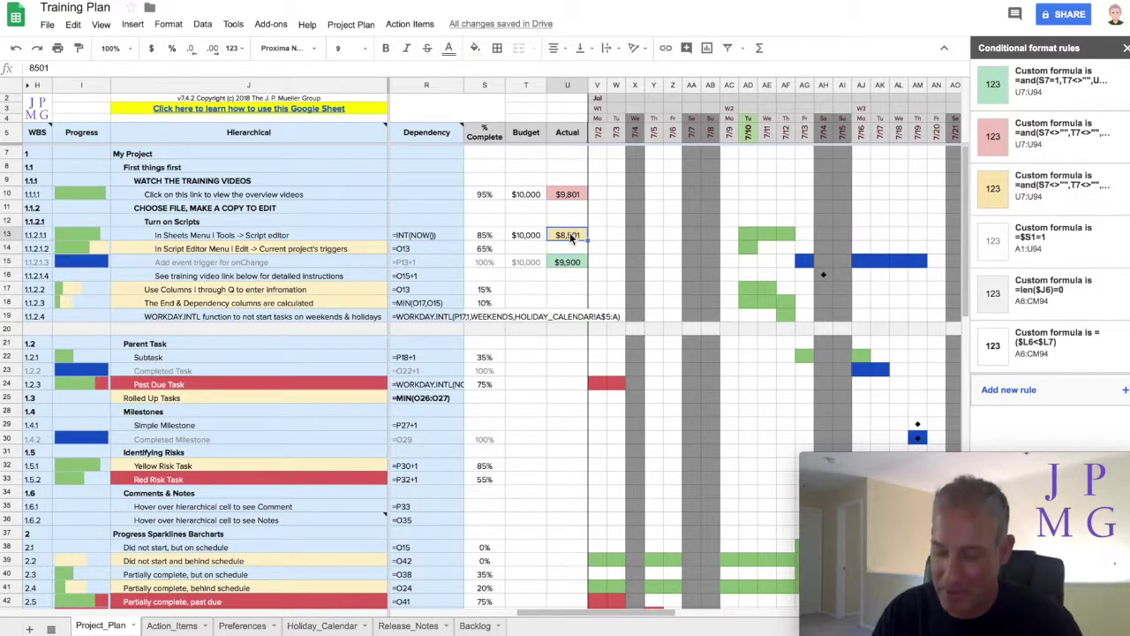
pyautogui.write('8600')
pyautogui.press('Return')
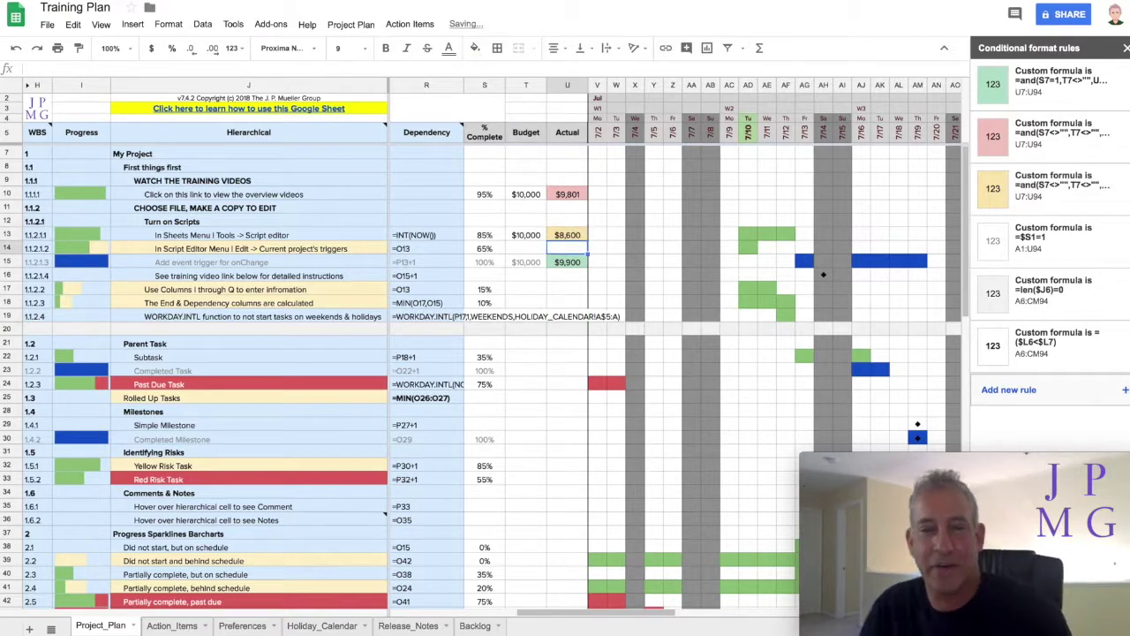